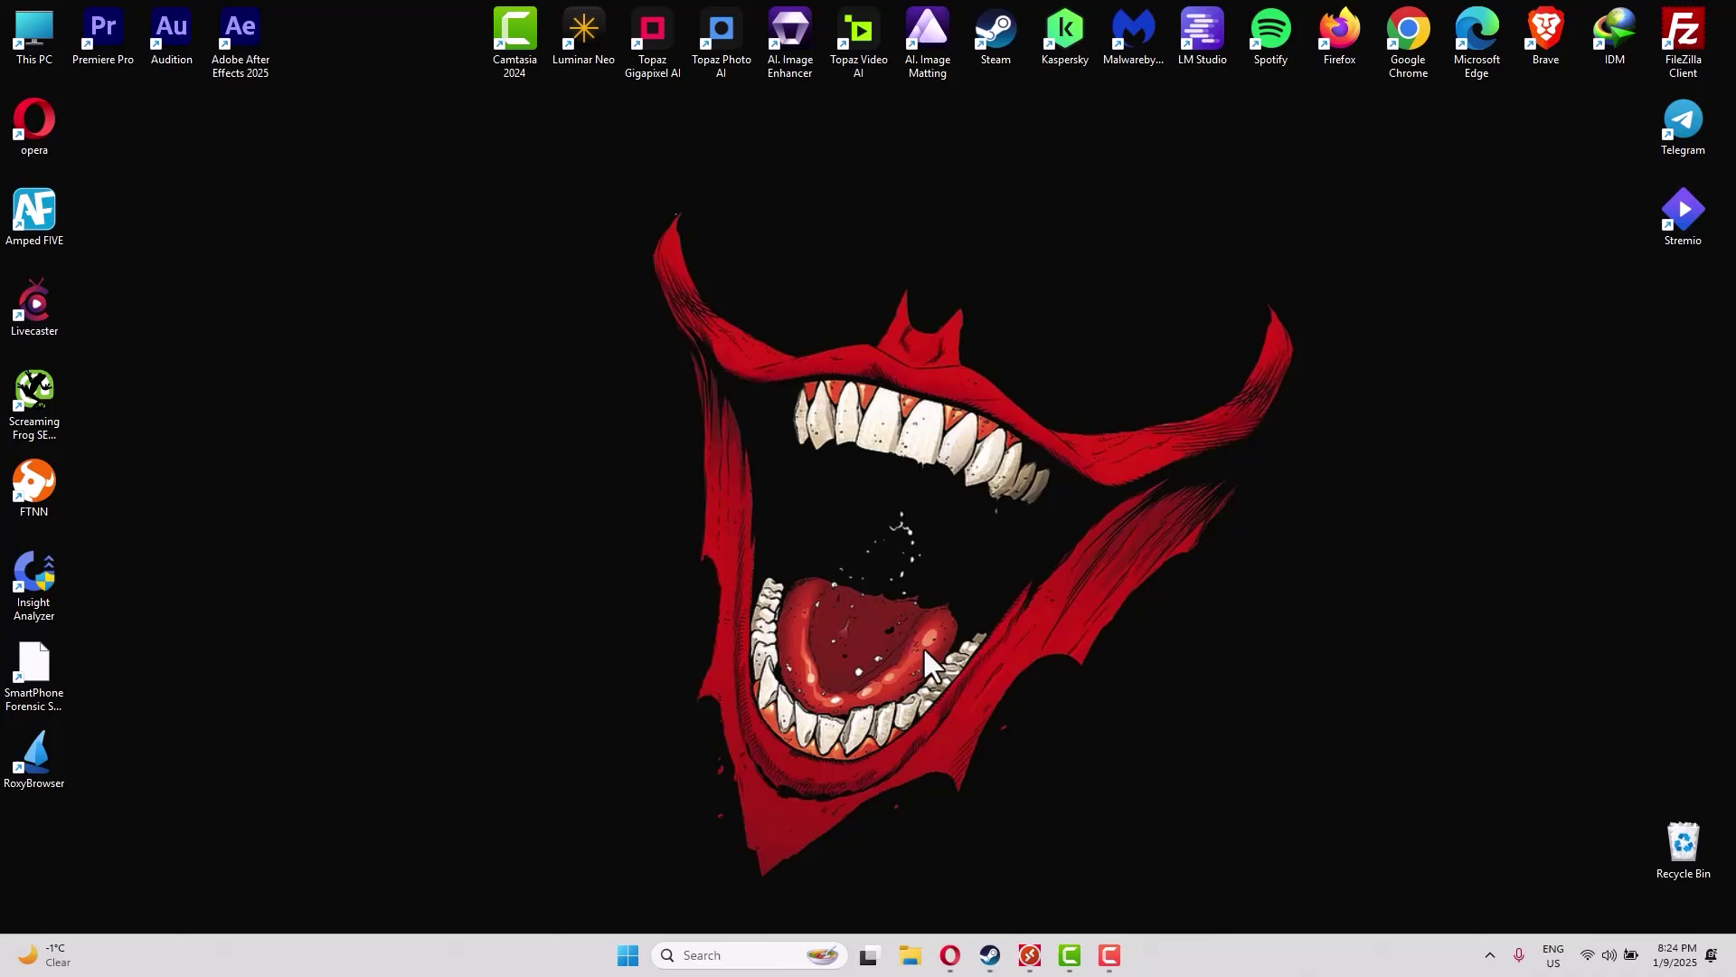
# - Restore Opera on Search Console Insights and highlight the query 'zcwa robot vacuum reviews'
pyautogui.click(950, 957)
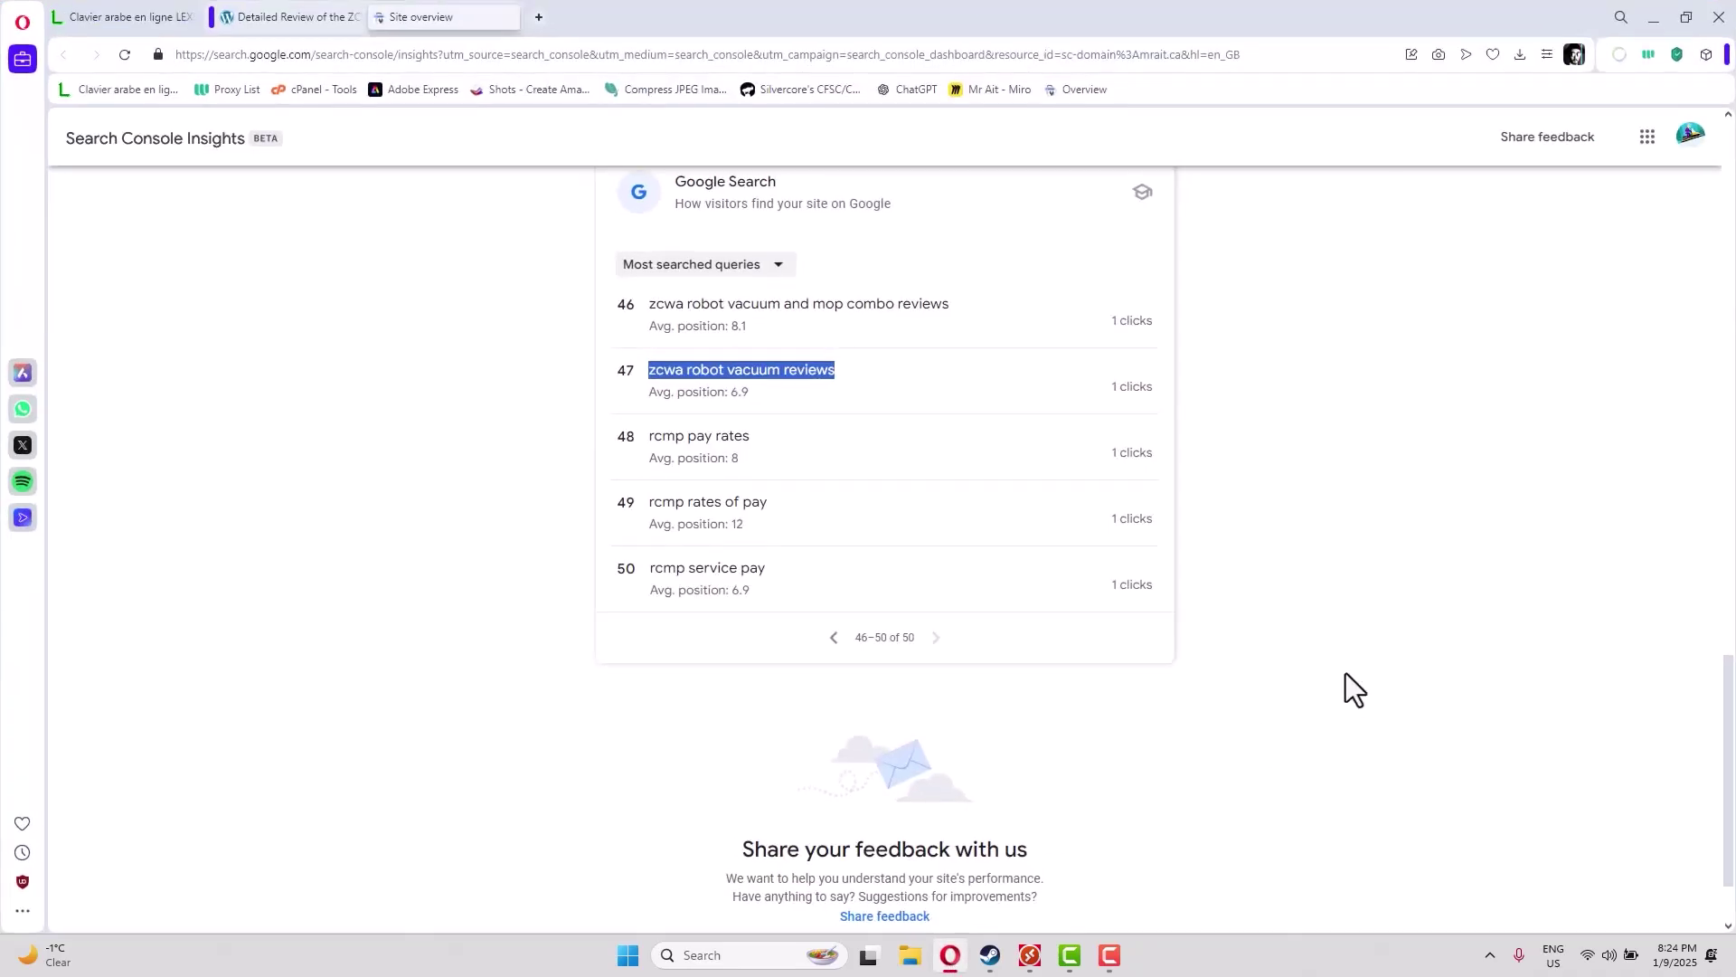
pyautogui.moveTo(643, 374); pyautogui.dragTo(1256, 405)
pyautogui.click(820, 378)
pyautogui.moveTo(820, 378); pyautogui.dragTo(645, 371)
# - Scroll through the ZCWA Robot Vacuum review article, glancing briefly at the Search Console overview
pyautogui.click(324, 18)
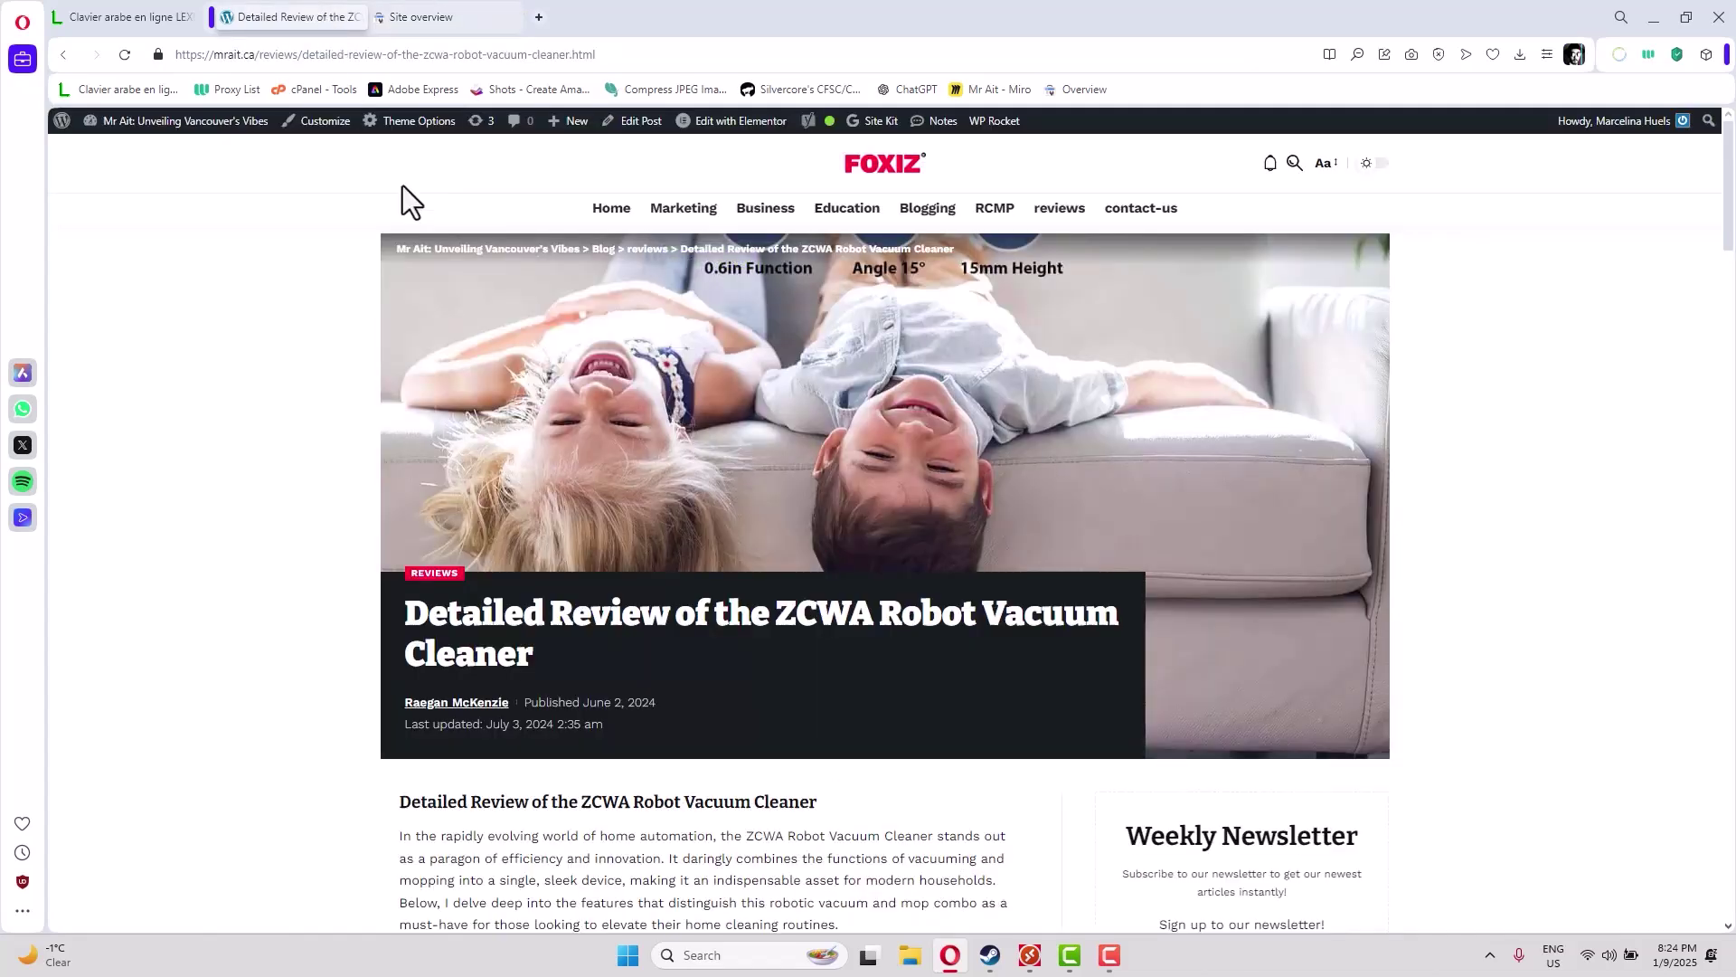
pyautogui.scroll(-5, 581, 325)
pyautogui.scroll(-12, 581, 322)
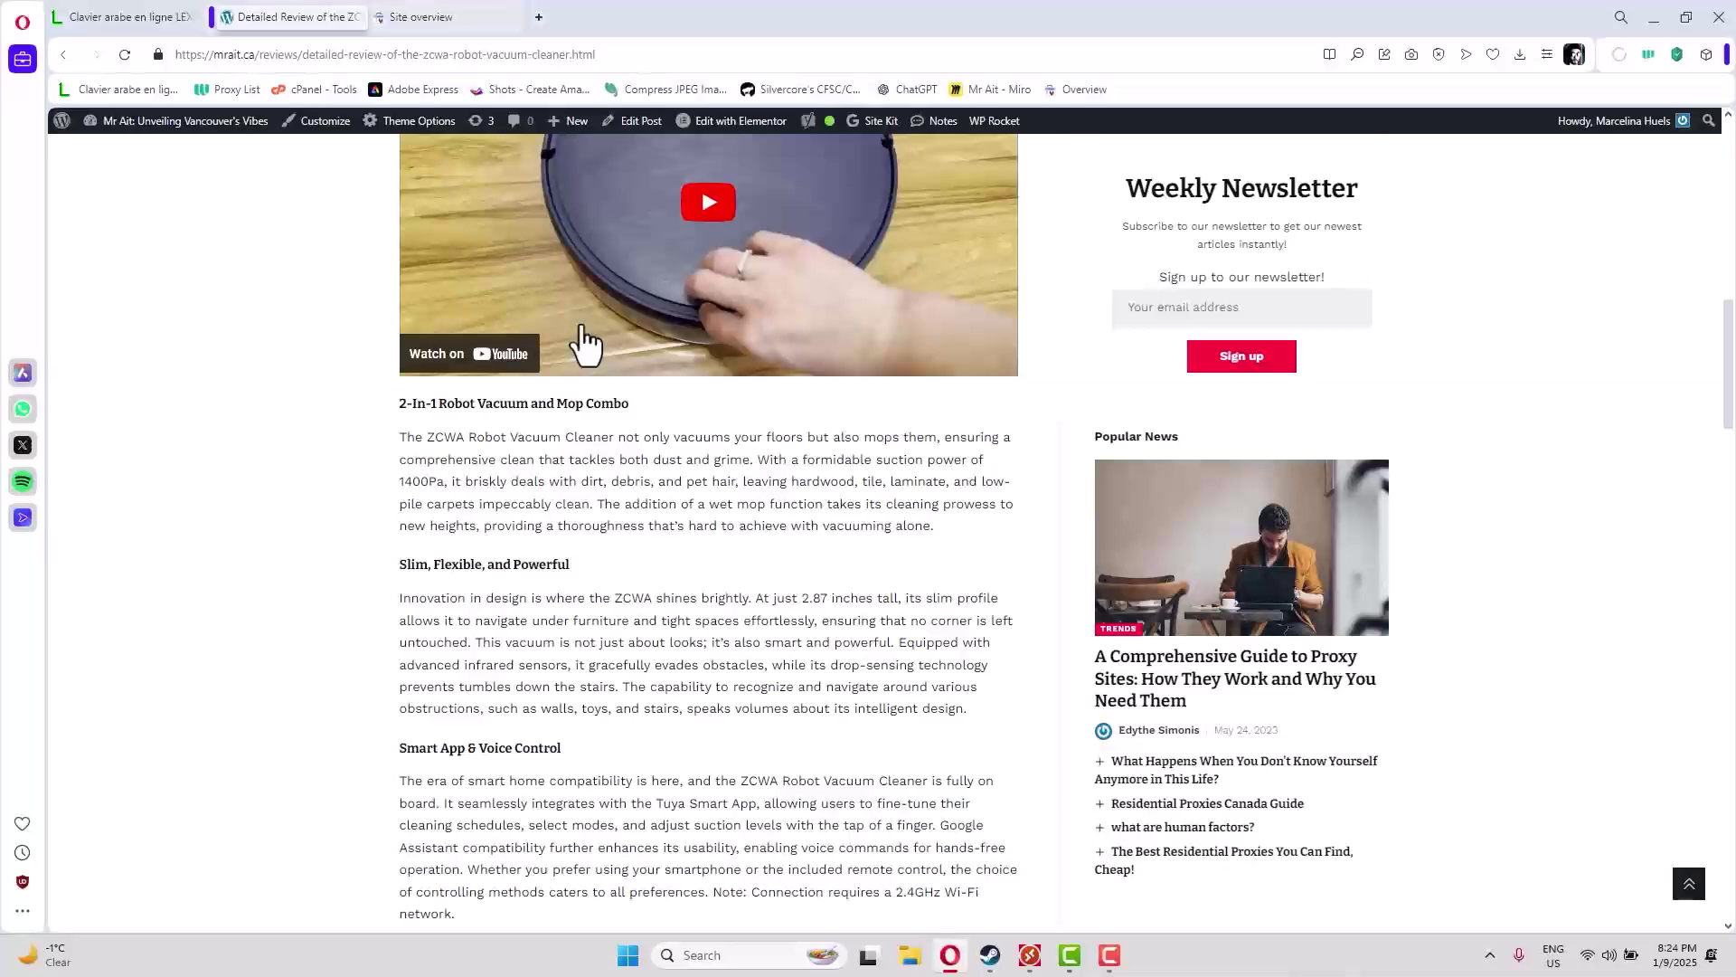
pyautogui.click(443, 16)
pyautogui.click(344, 19)
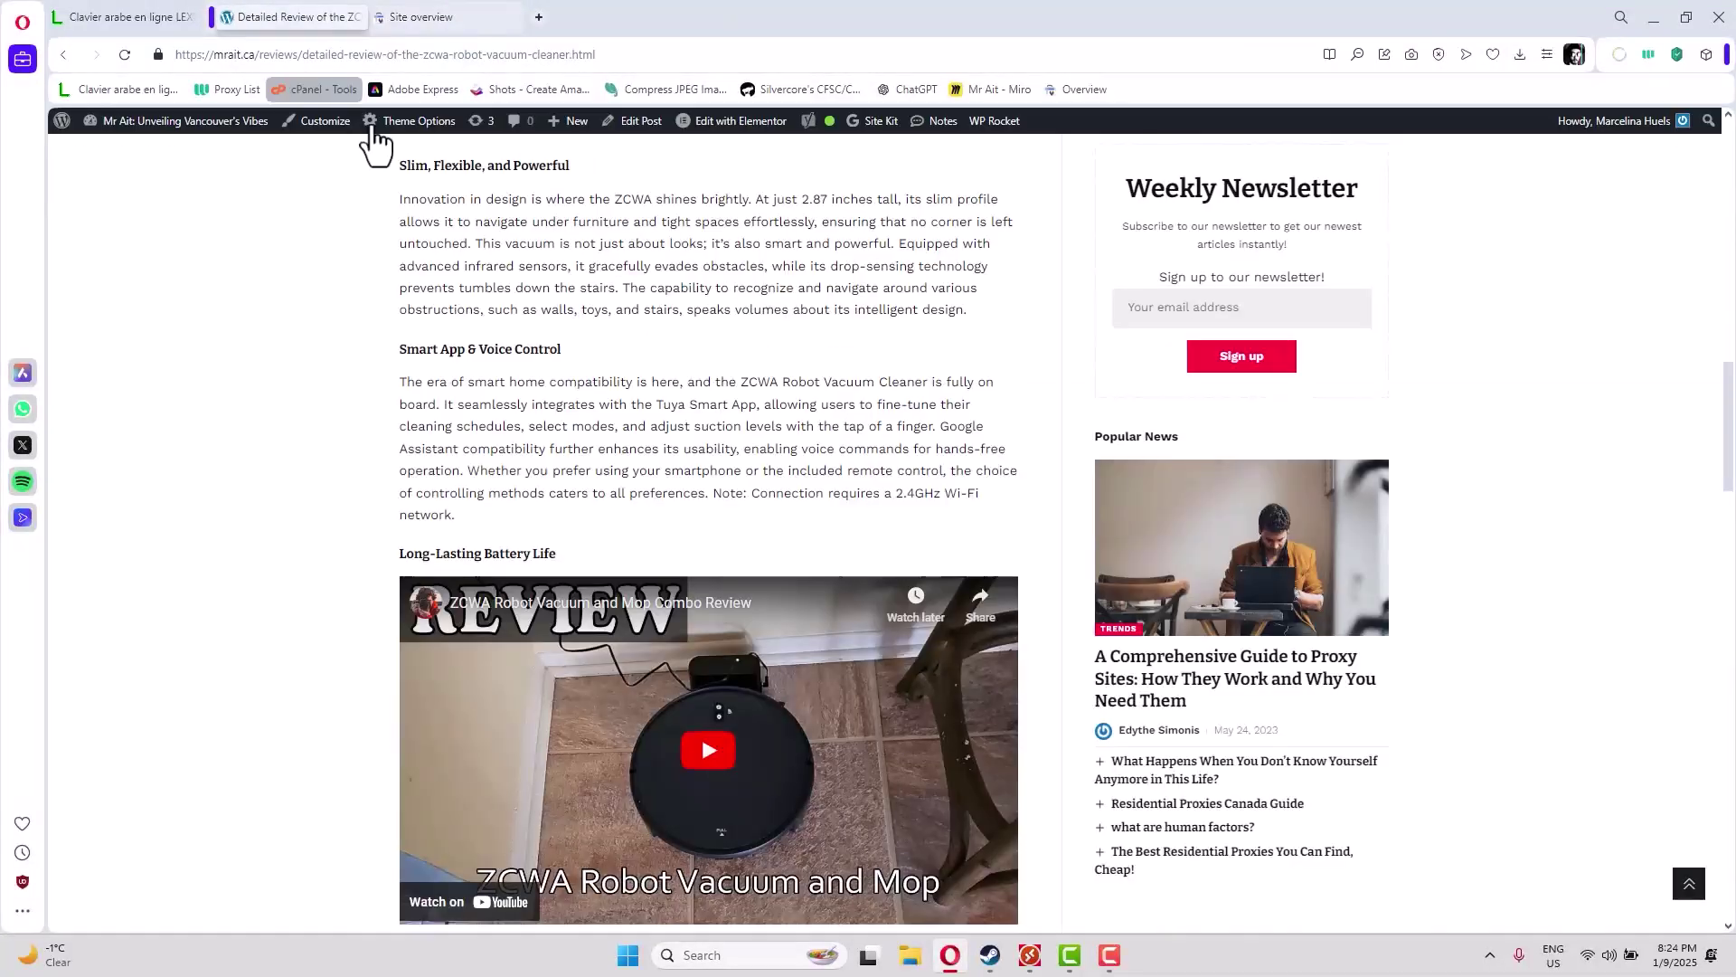
pyautogui.scroll(15, 632, 349)
pyautogui.scroll(-15, 642, 357)
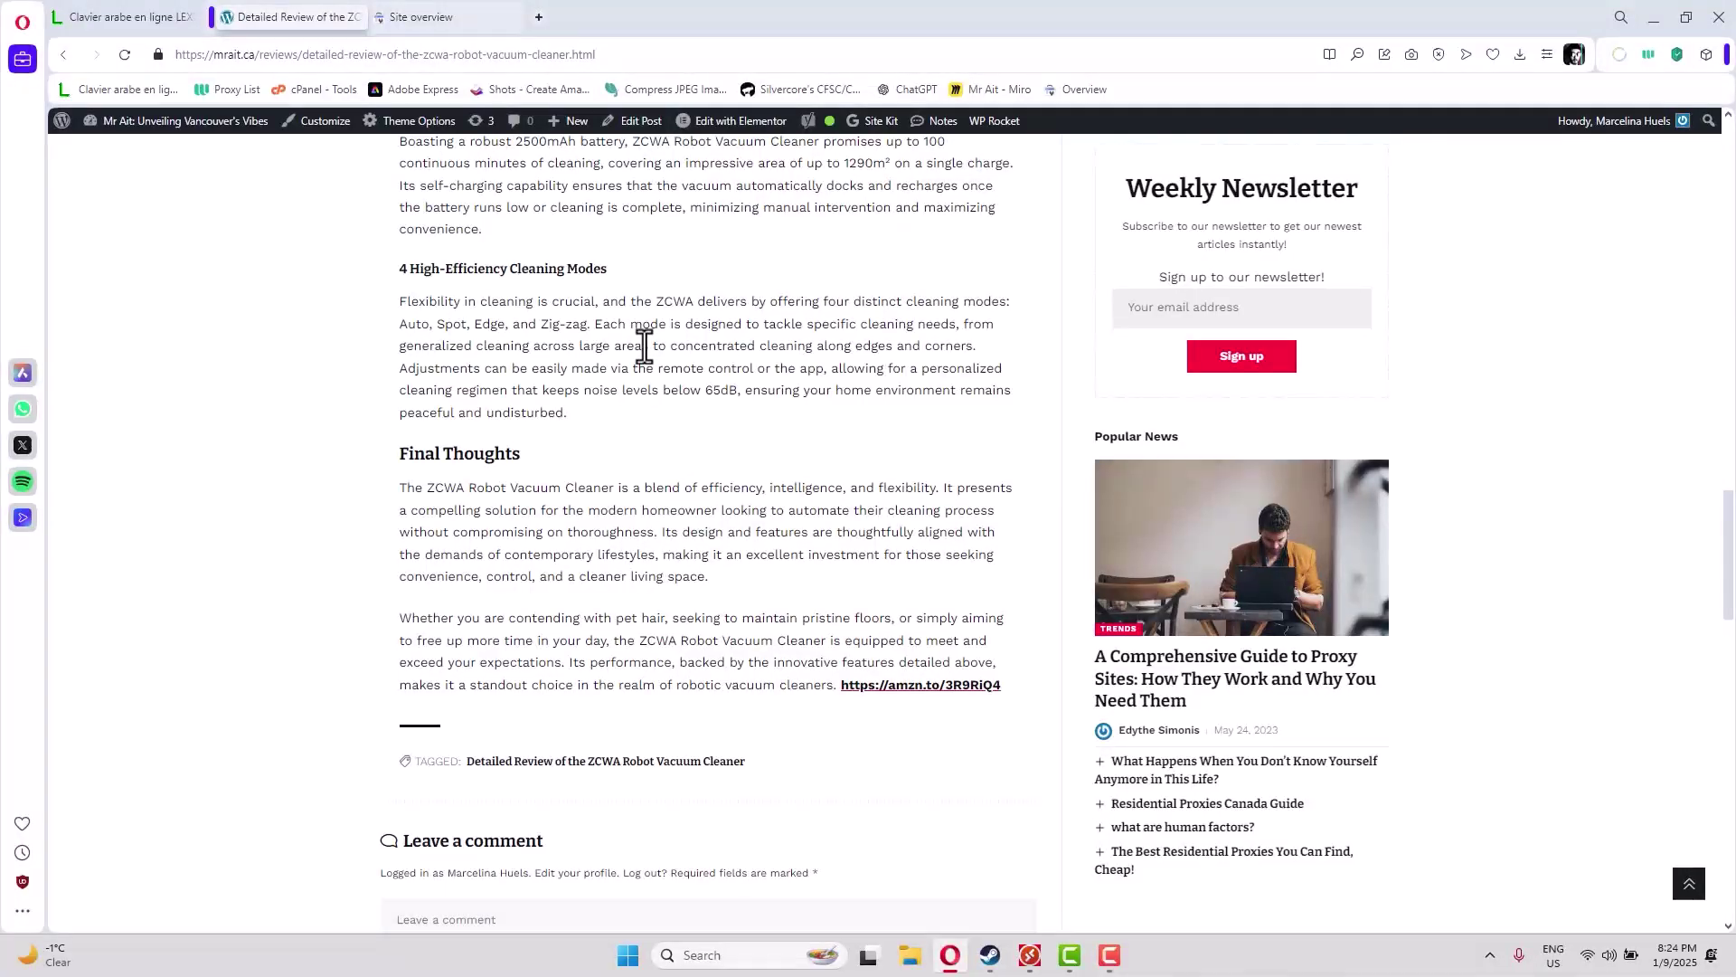
pyautogui.scroll(15, 647, 344)
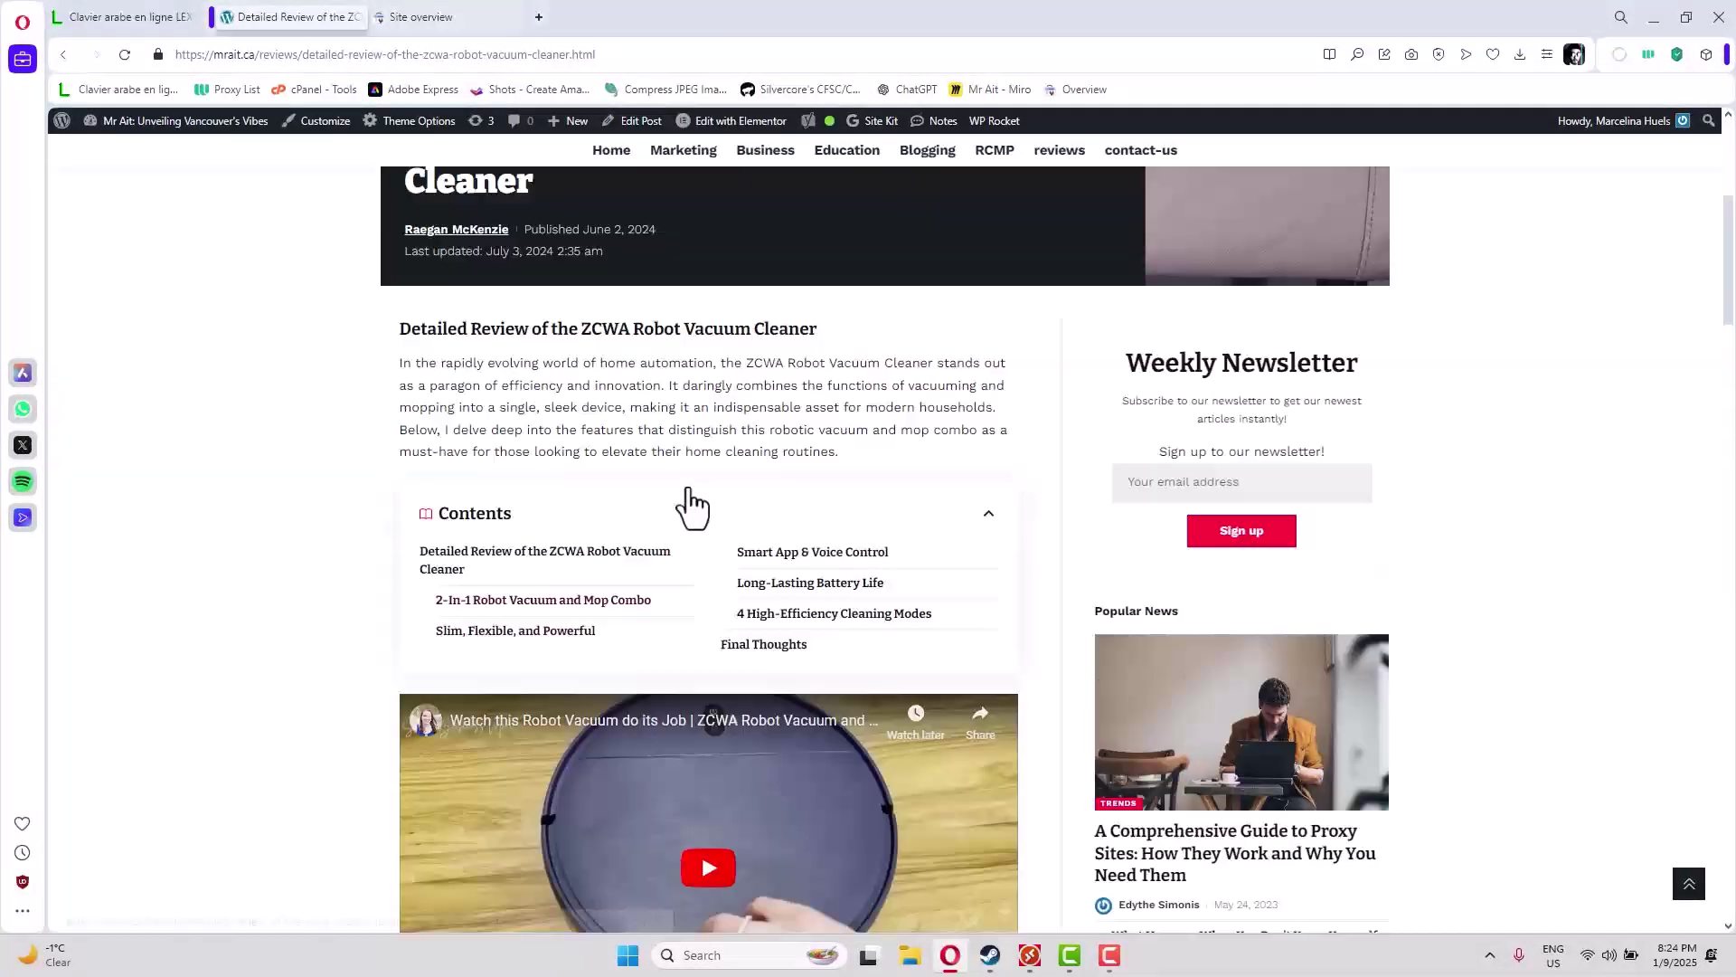
pyautogui.scroll(2, 692, 507)
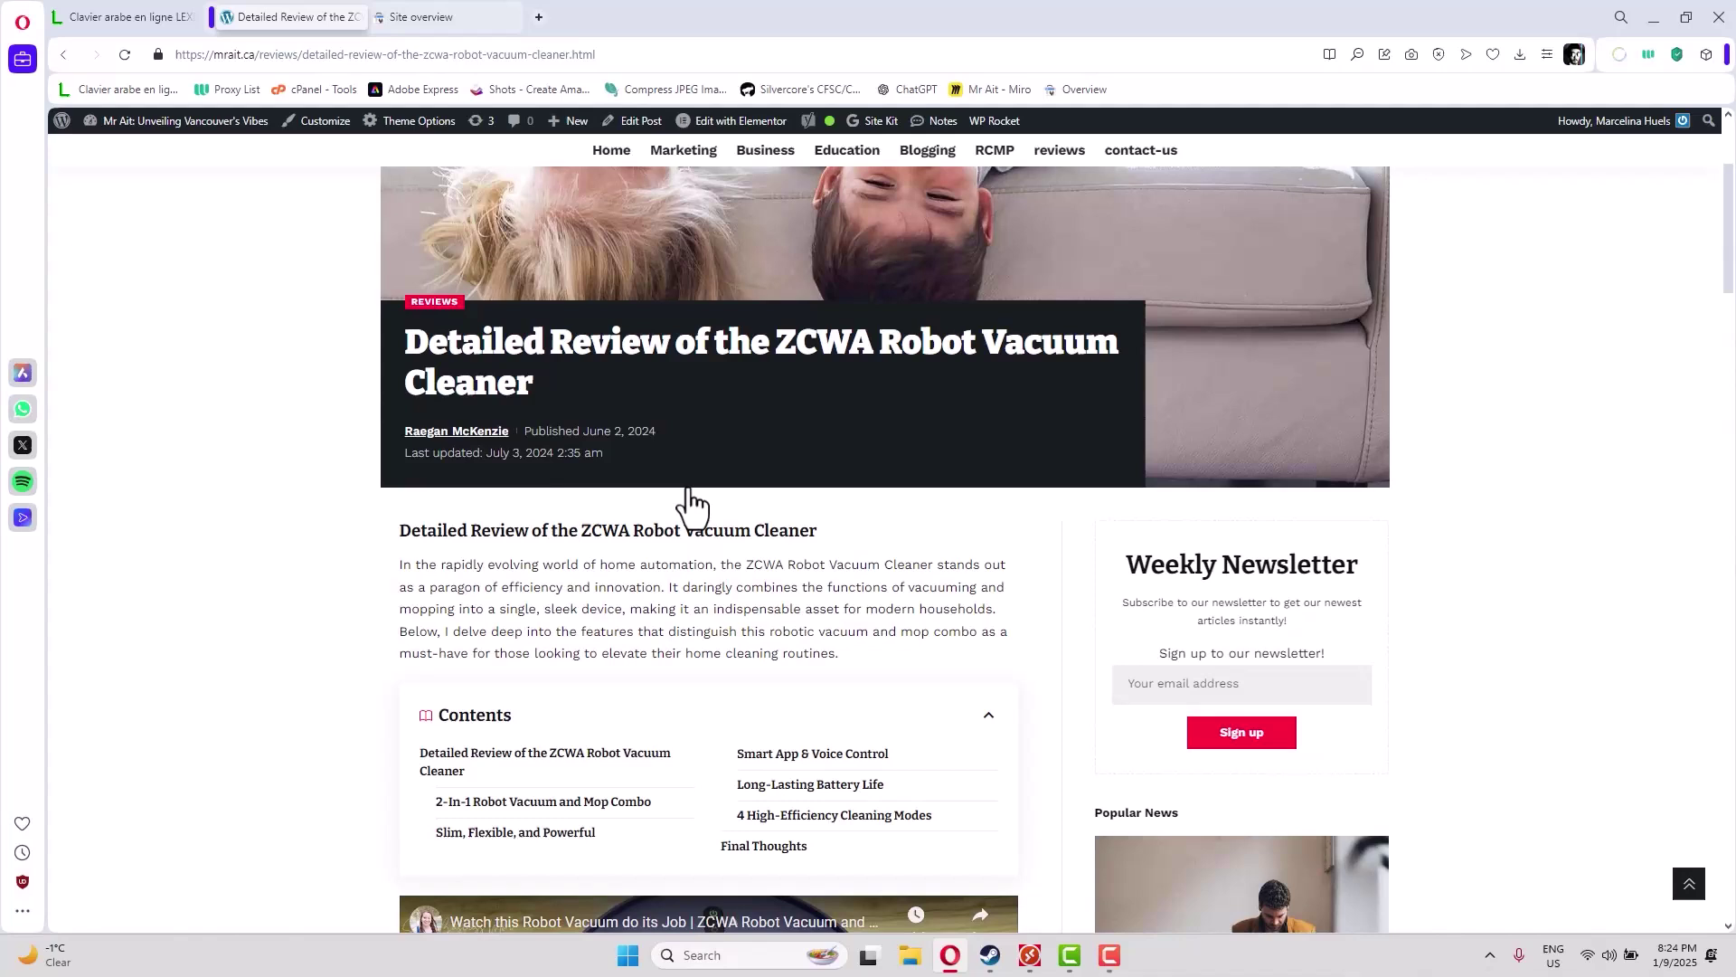
# - Return to the Search Console overview, clear the stray selection and minimize Opera
pyautogui.click(424, 15)
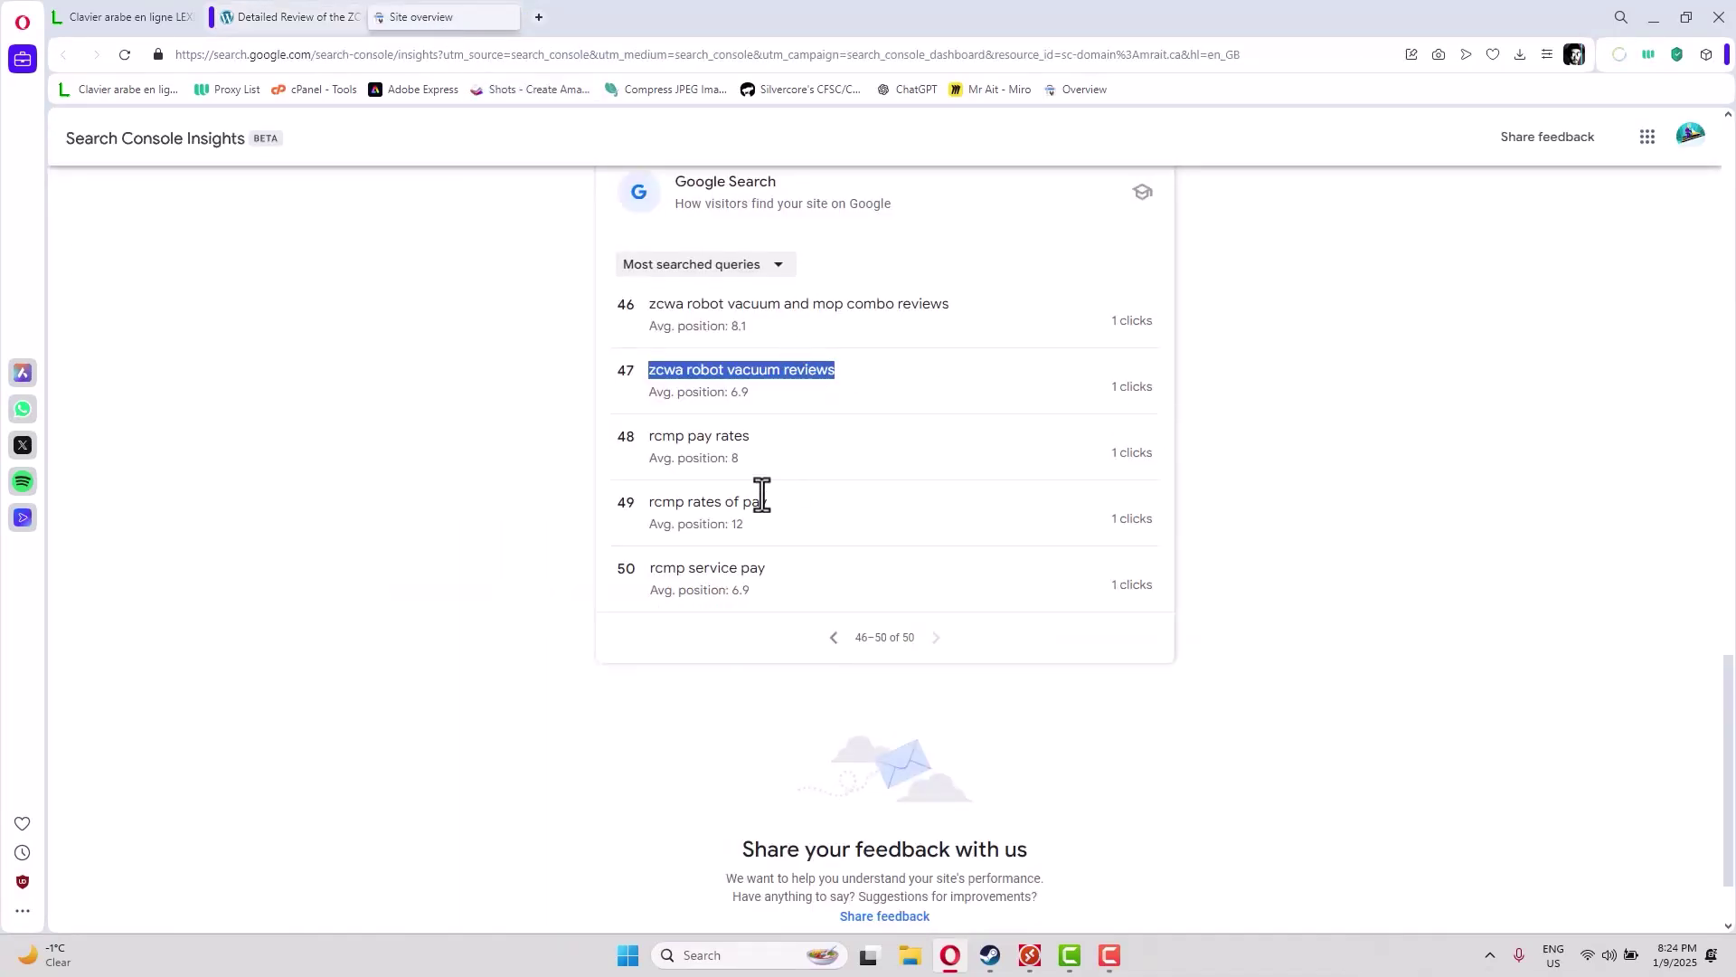
pyautogui.moveTo(637, 303); pyautogui.dragTo(619, 304)
pyautogui.click(1355, 445)
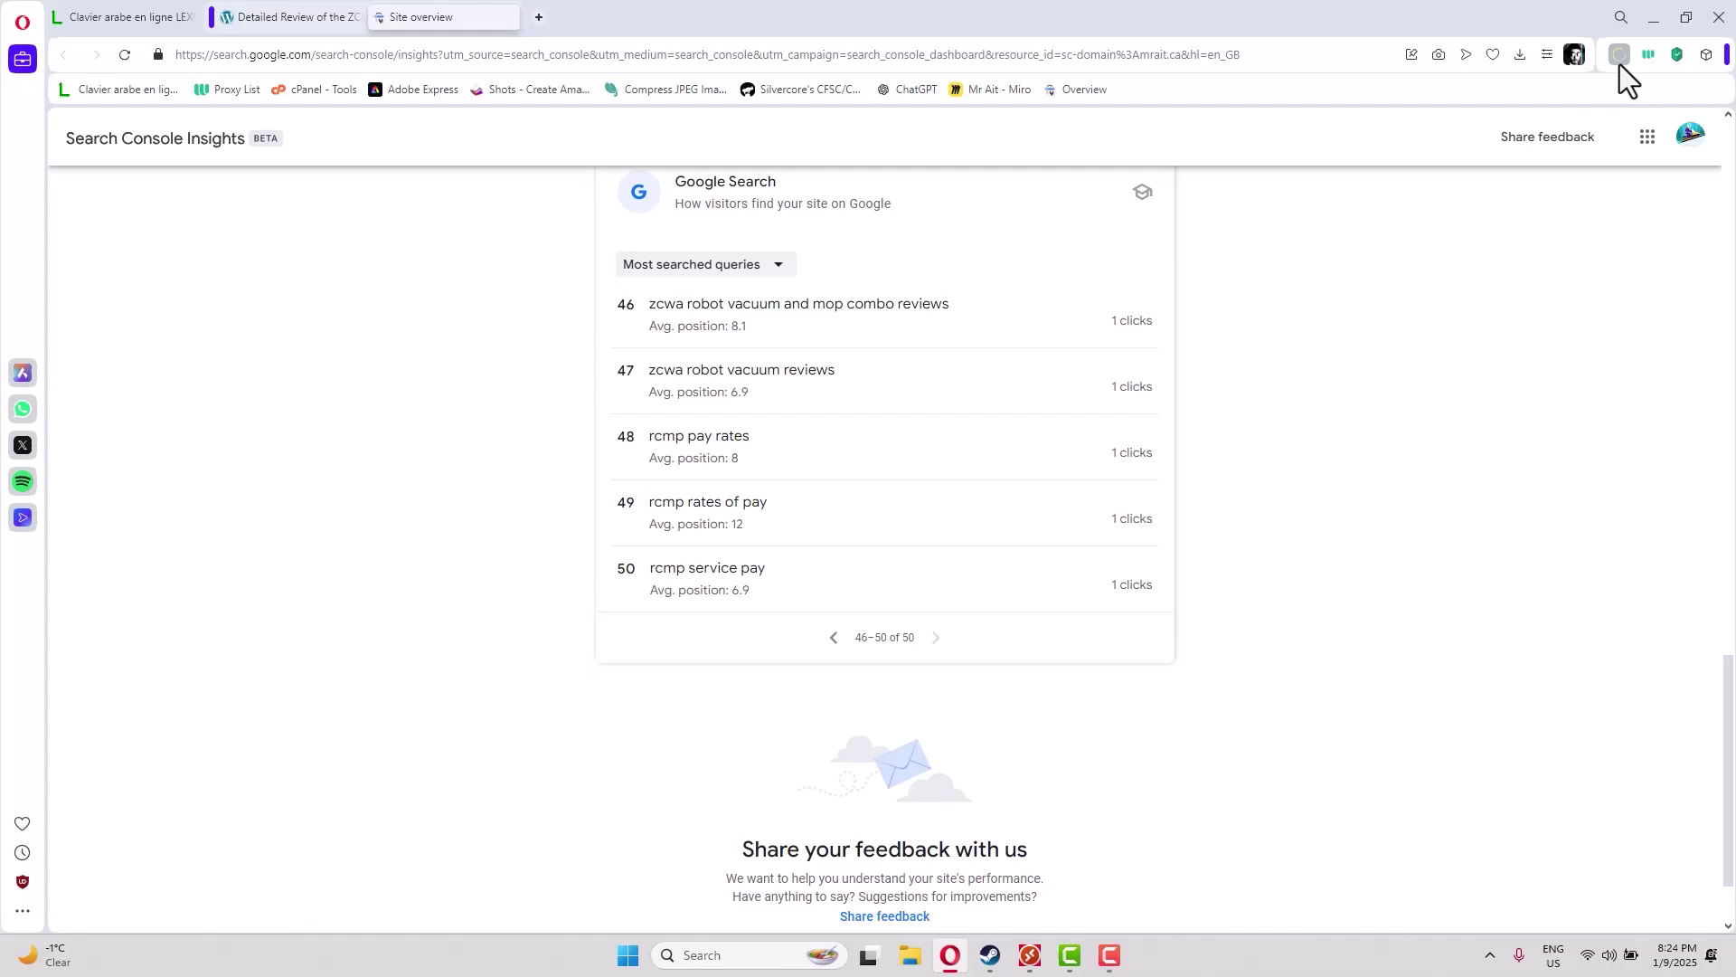
pyautogui.click(1656, 18)
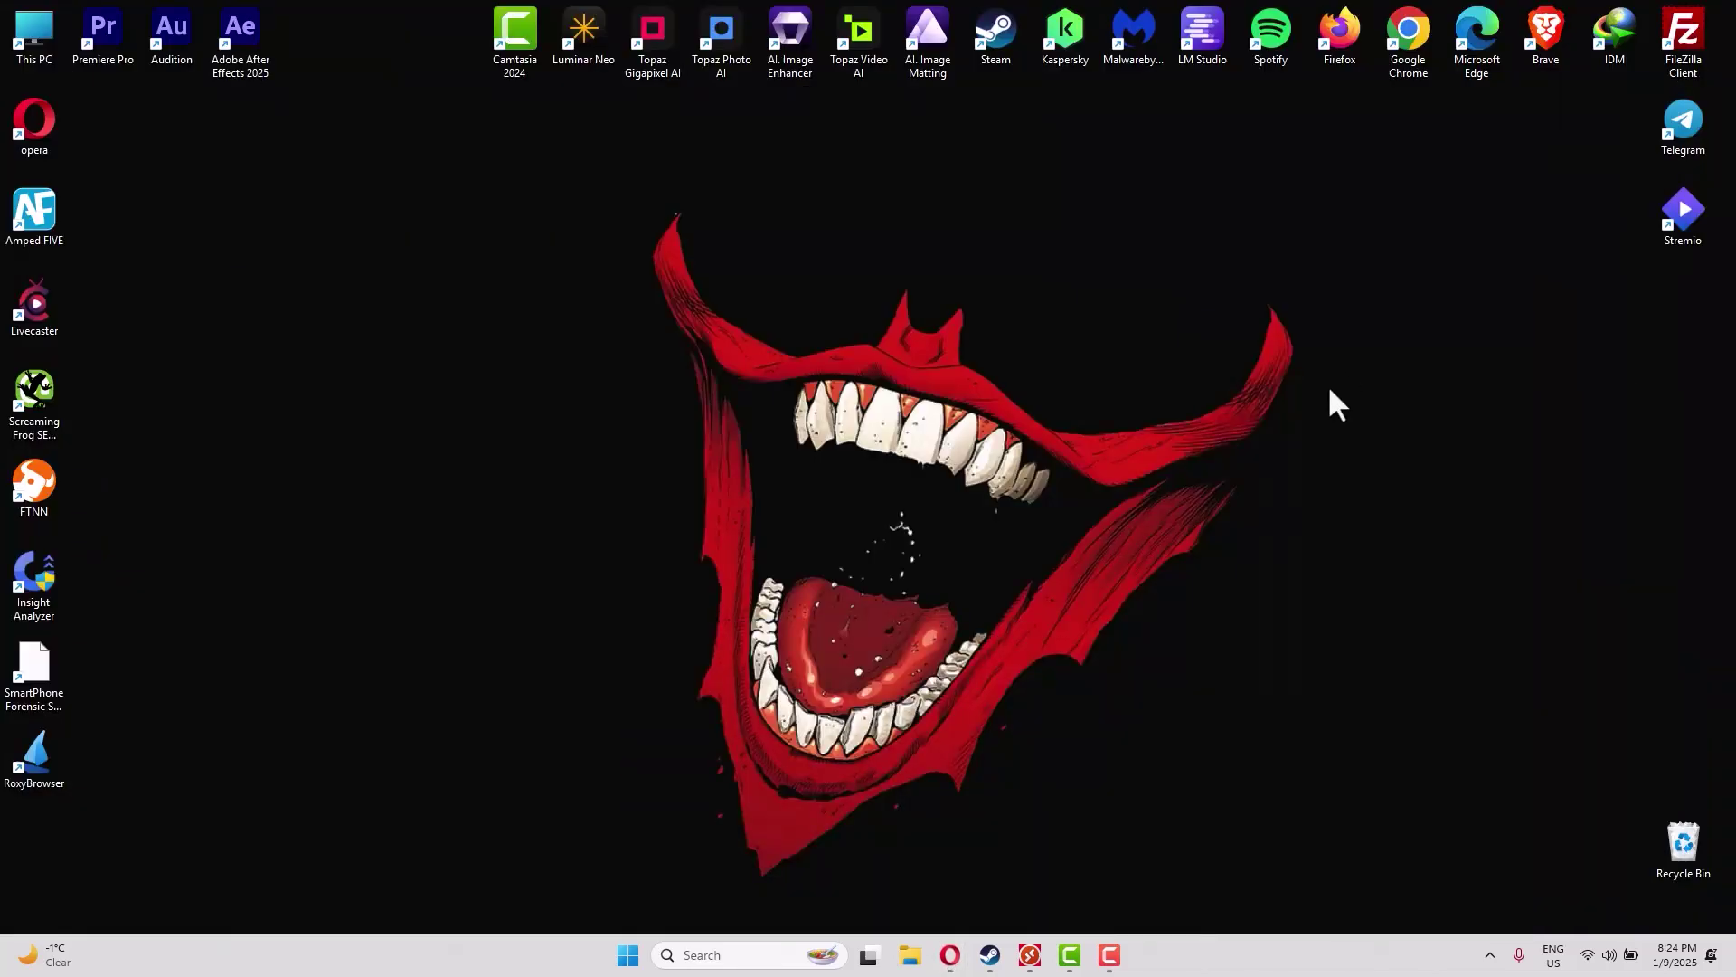
# - Launch Insight Analyzer from its remote desktop shortcut and approve the UAC prompt
pyautogui.moveTo(1425, 228); pyautogui.dragTo(941, 521)
pyautogui.click(1031, 959)
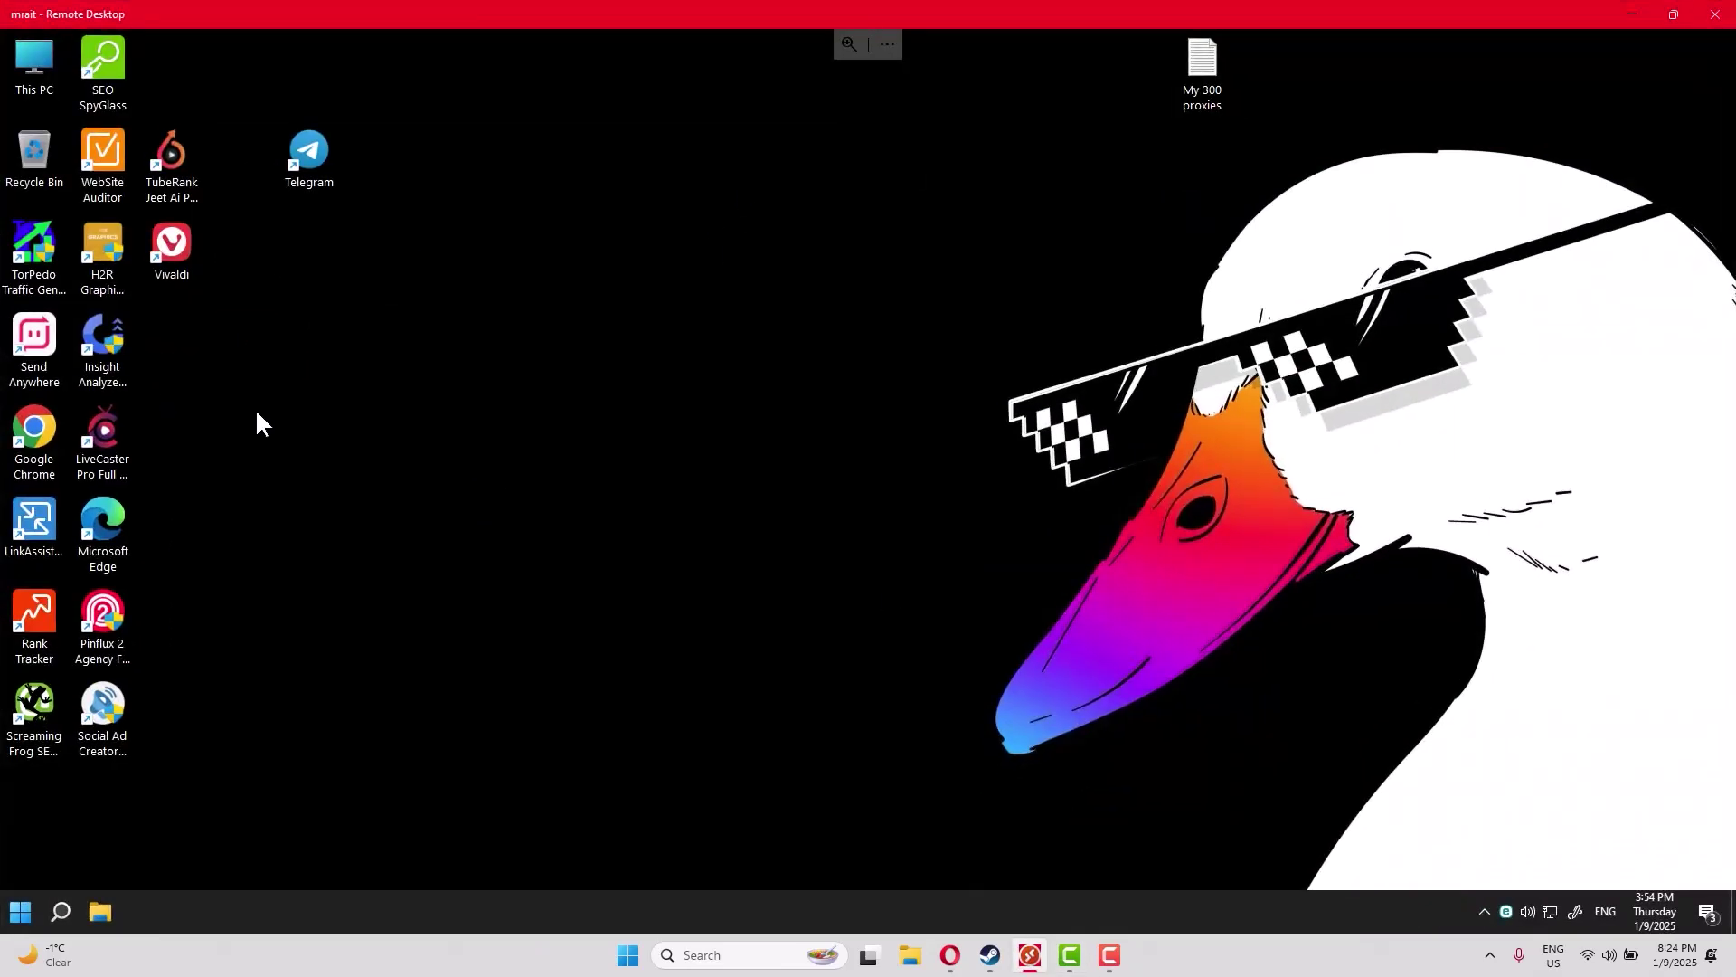
pyautogui.moveTo(109, 344); pyautogui.dragTo(657, 339)
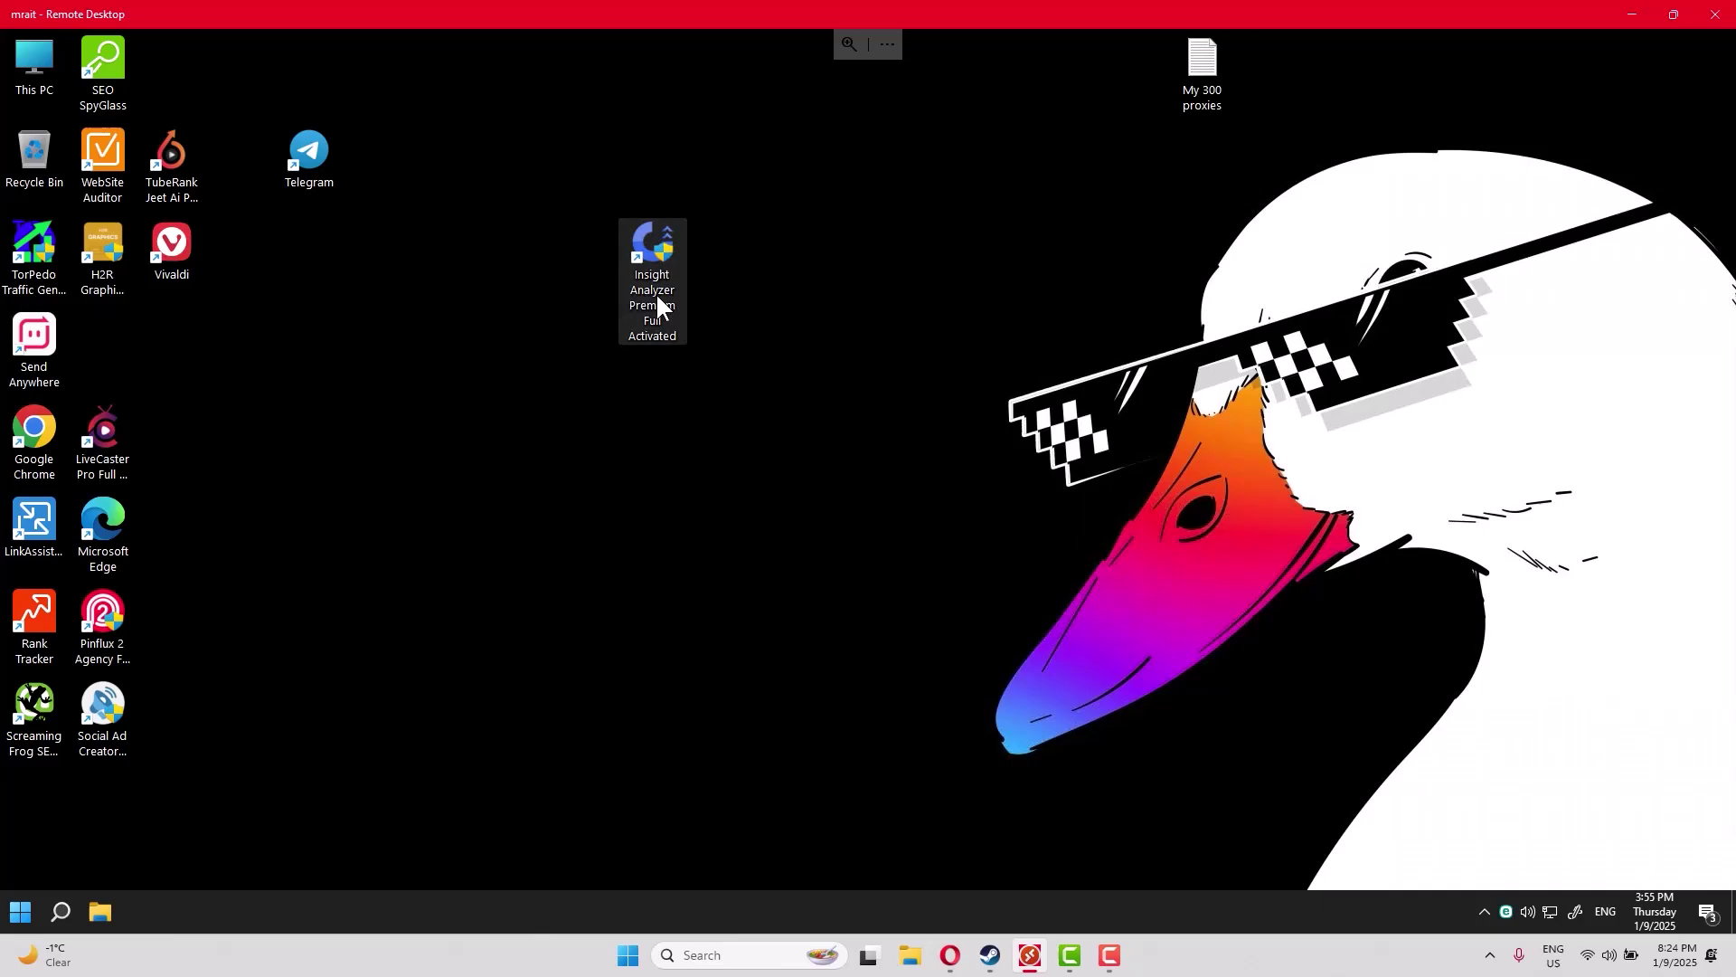
pyautogui.doubleClick(653, 237)
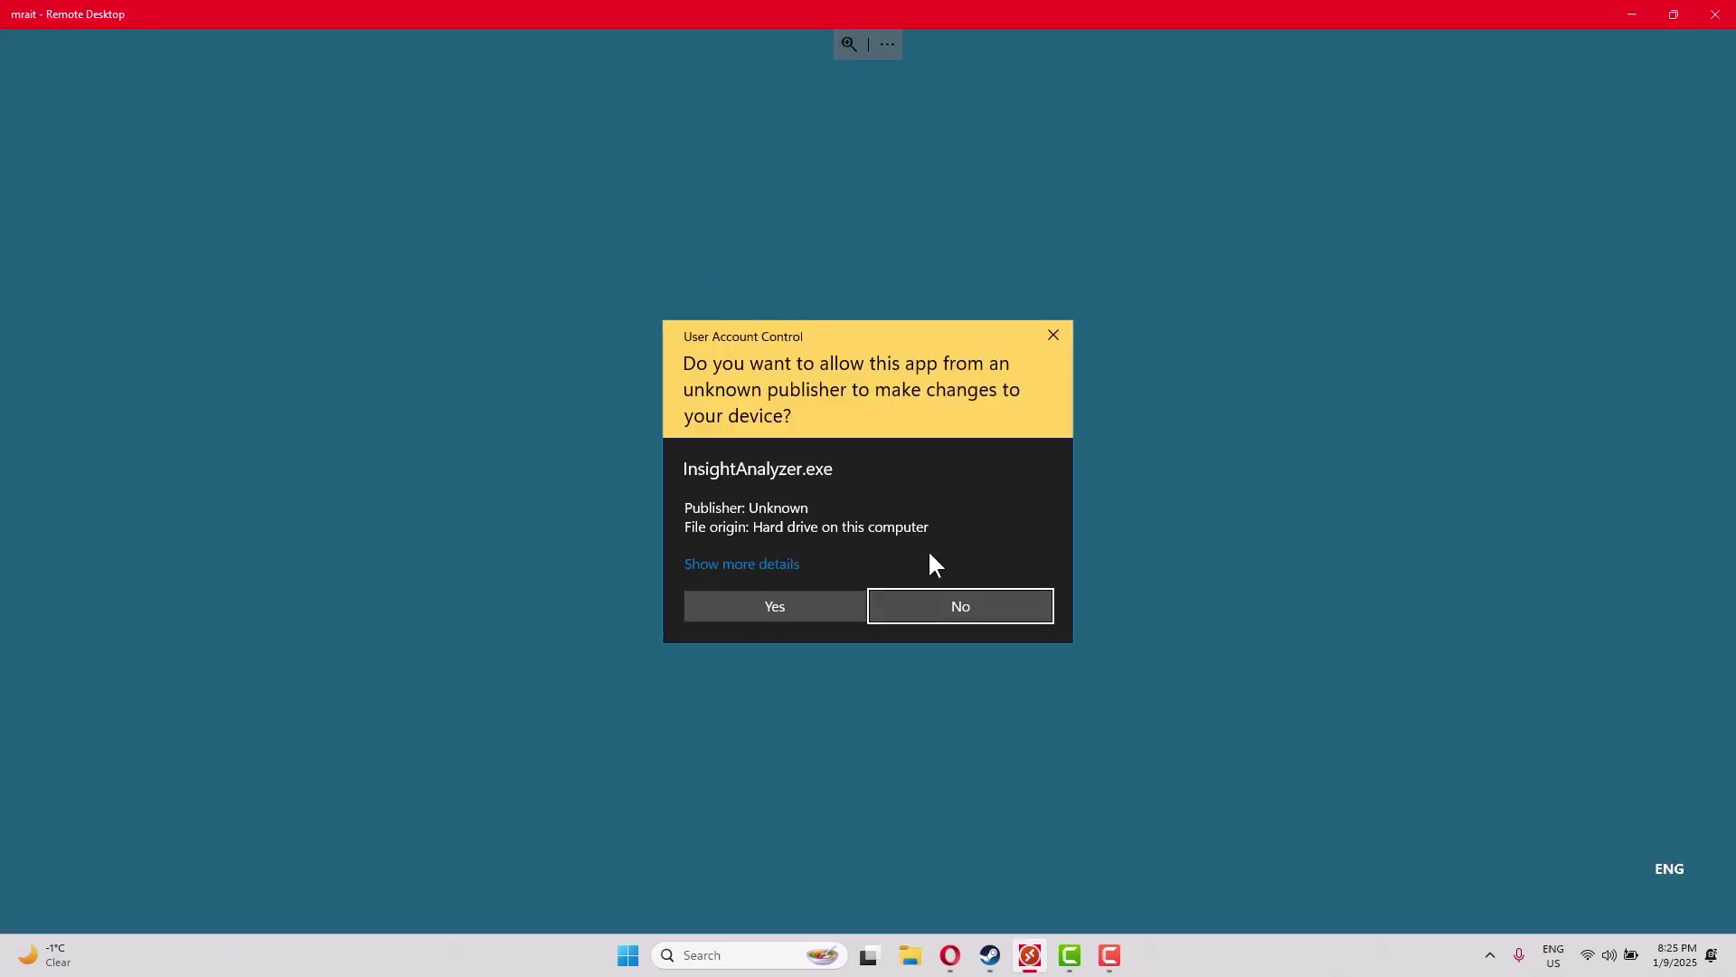
pyautogui.click(825, 613)
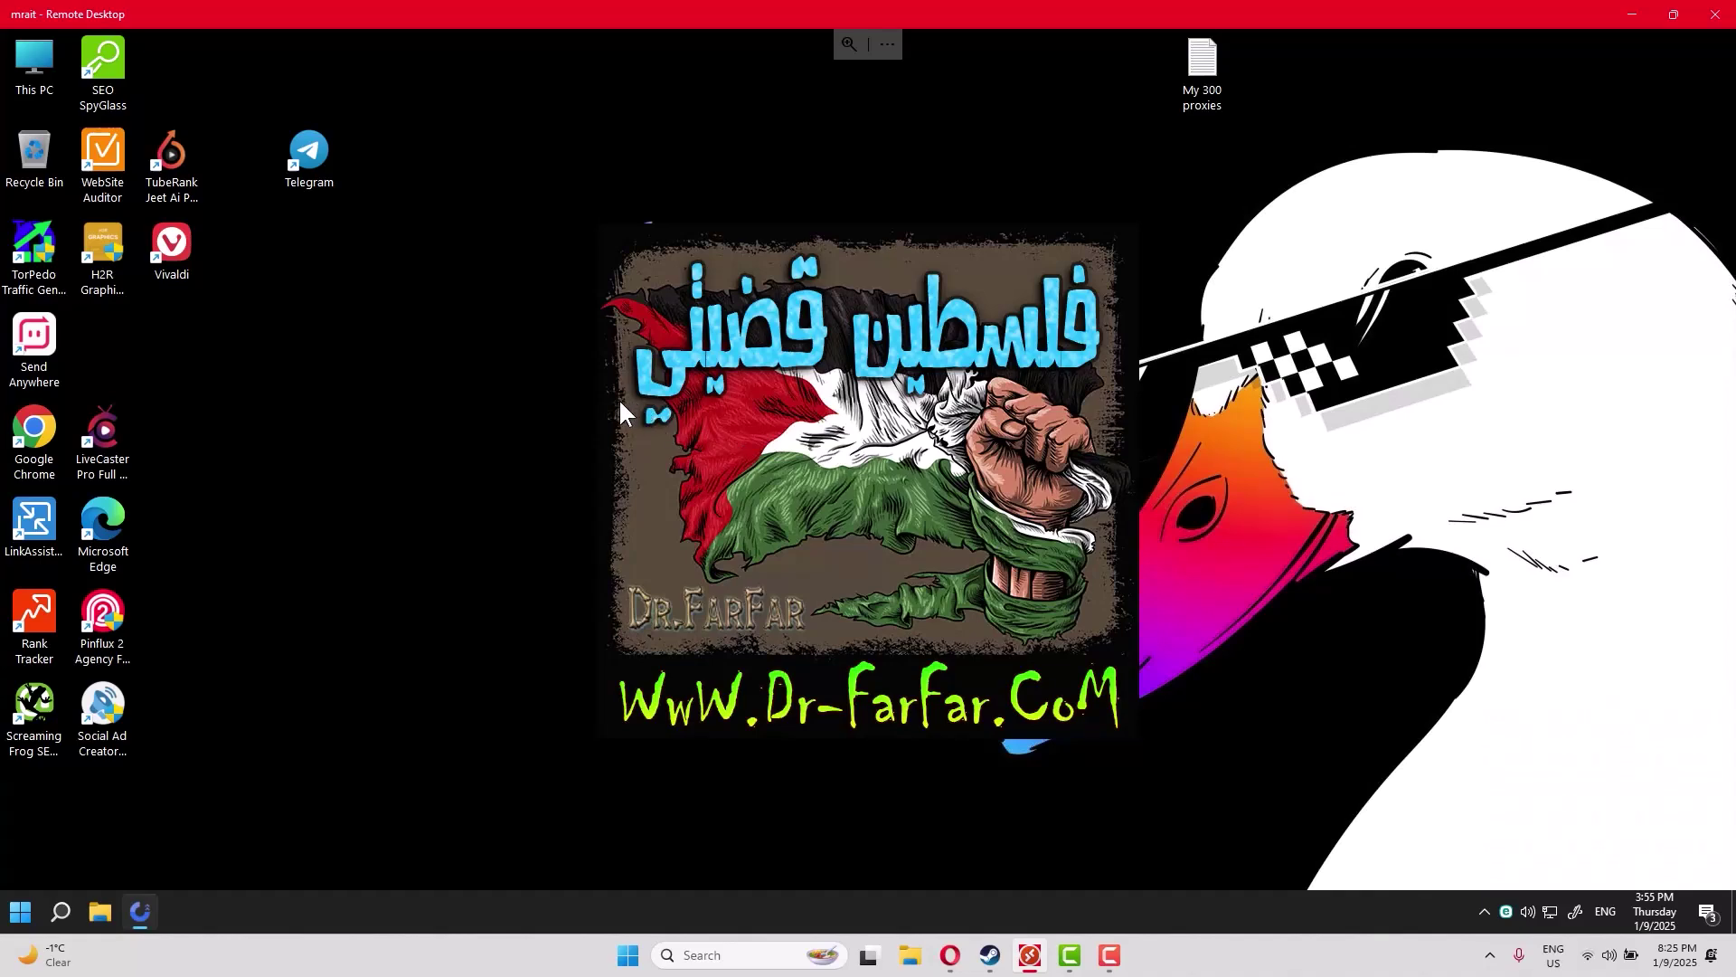
# - Minimize the stray Opera window and bring up the loading Insight Analyzer window
pyautogui.click(947, 955)
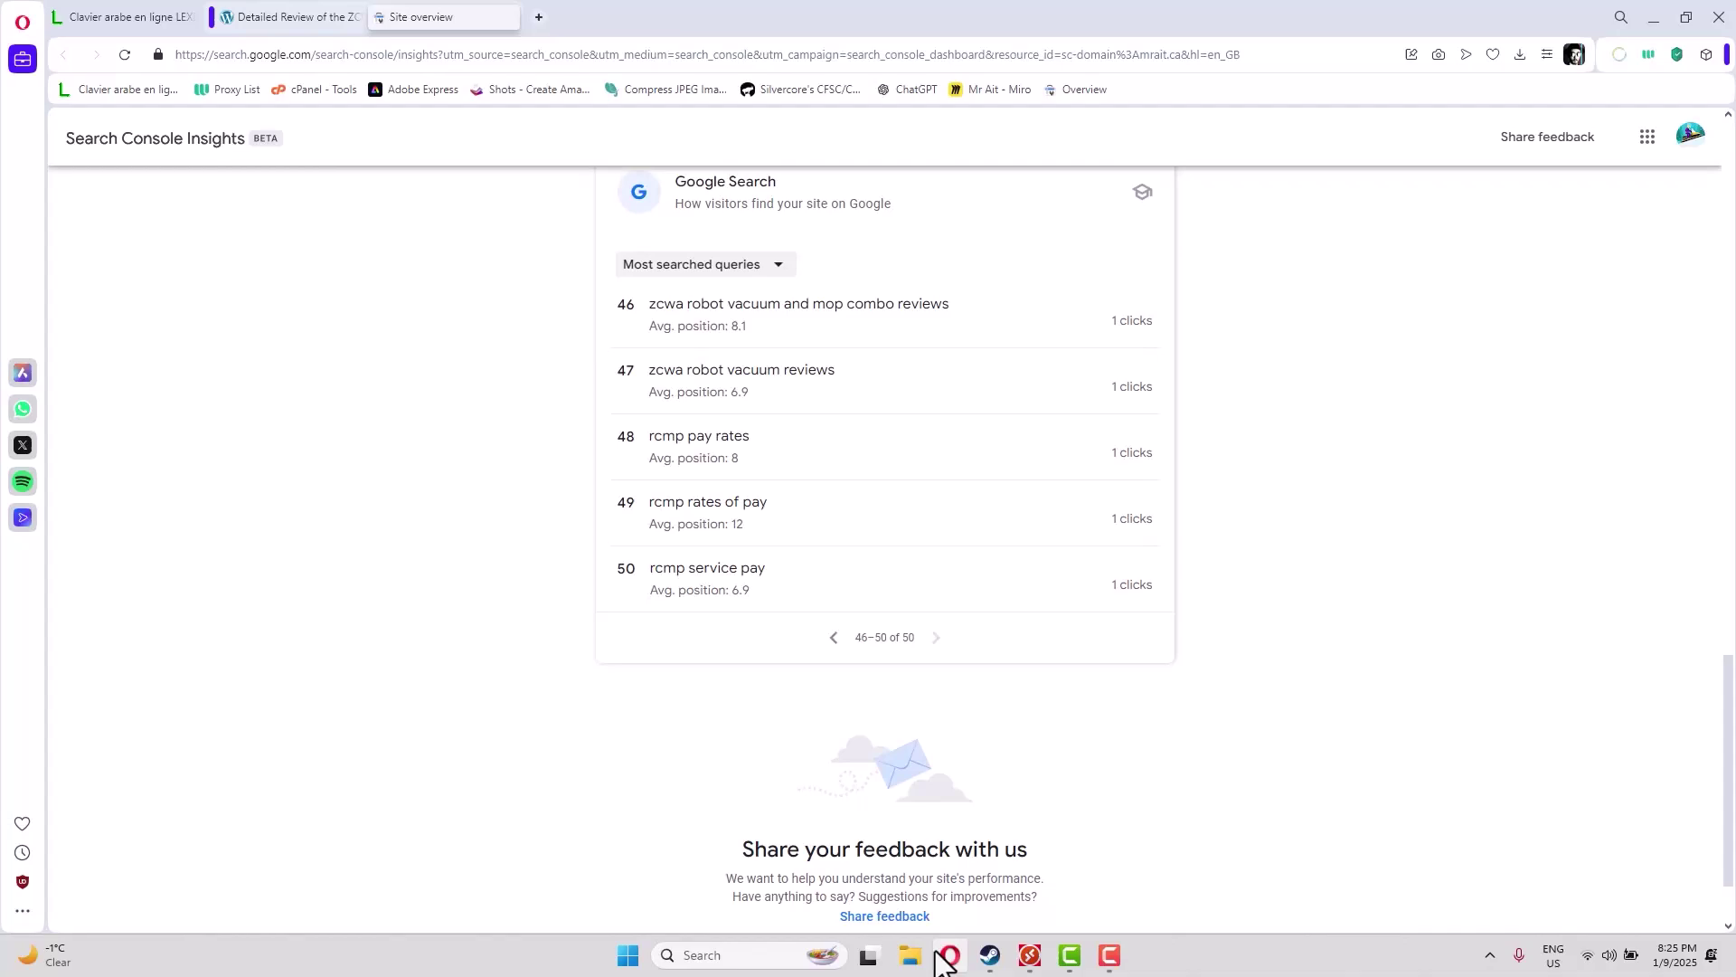
pyautogui.click(1639, 15)
pyautogui.click(1655, 14)
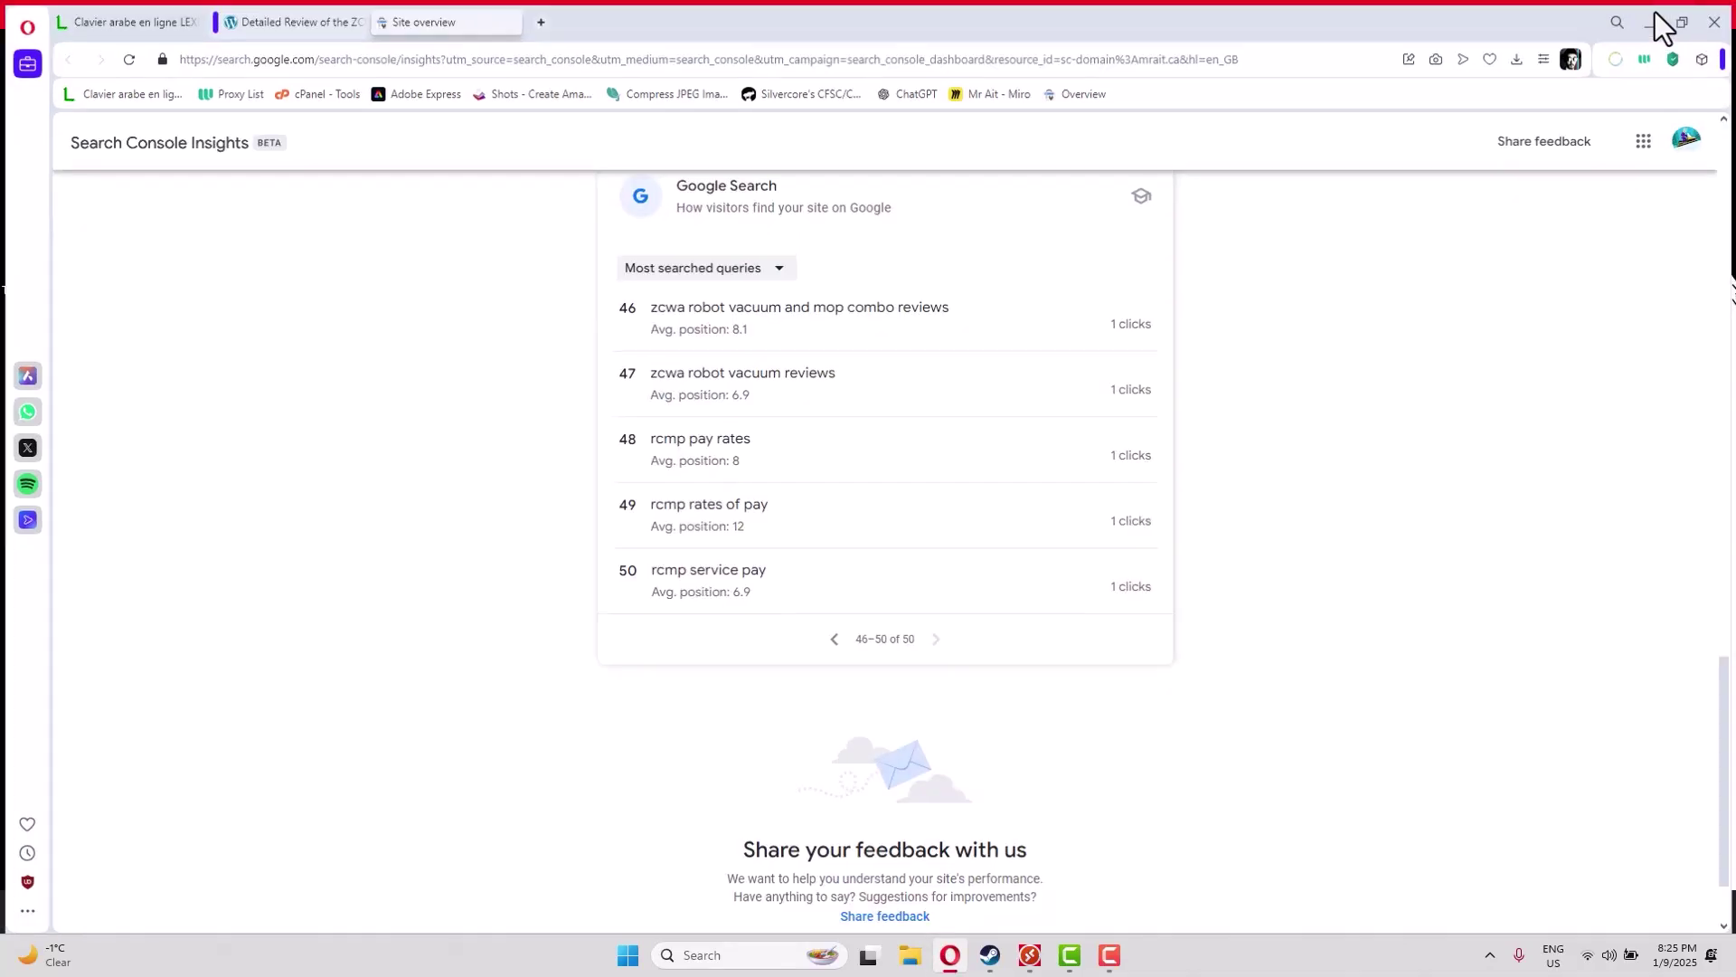
pyautogui.click(1655, 14)
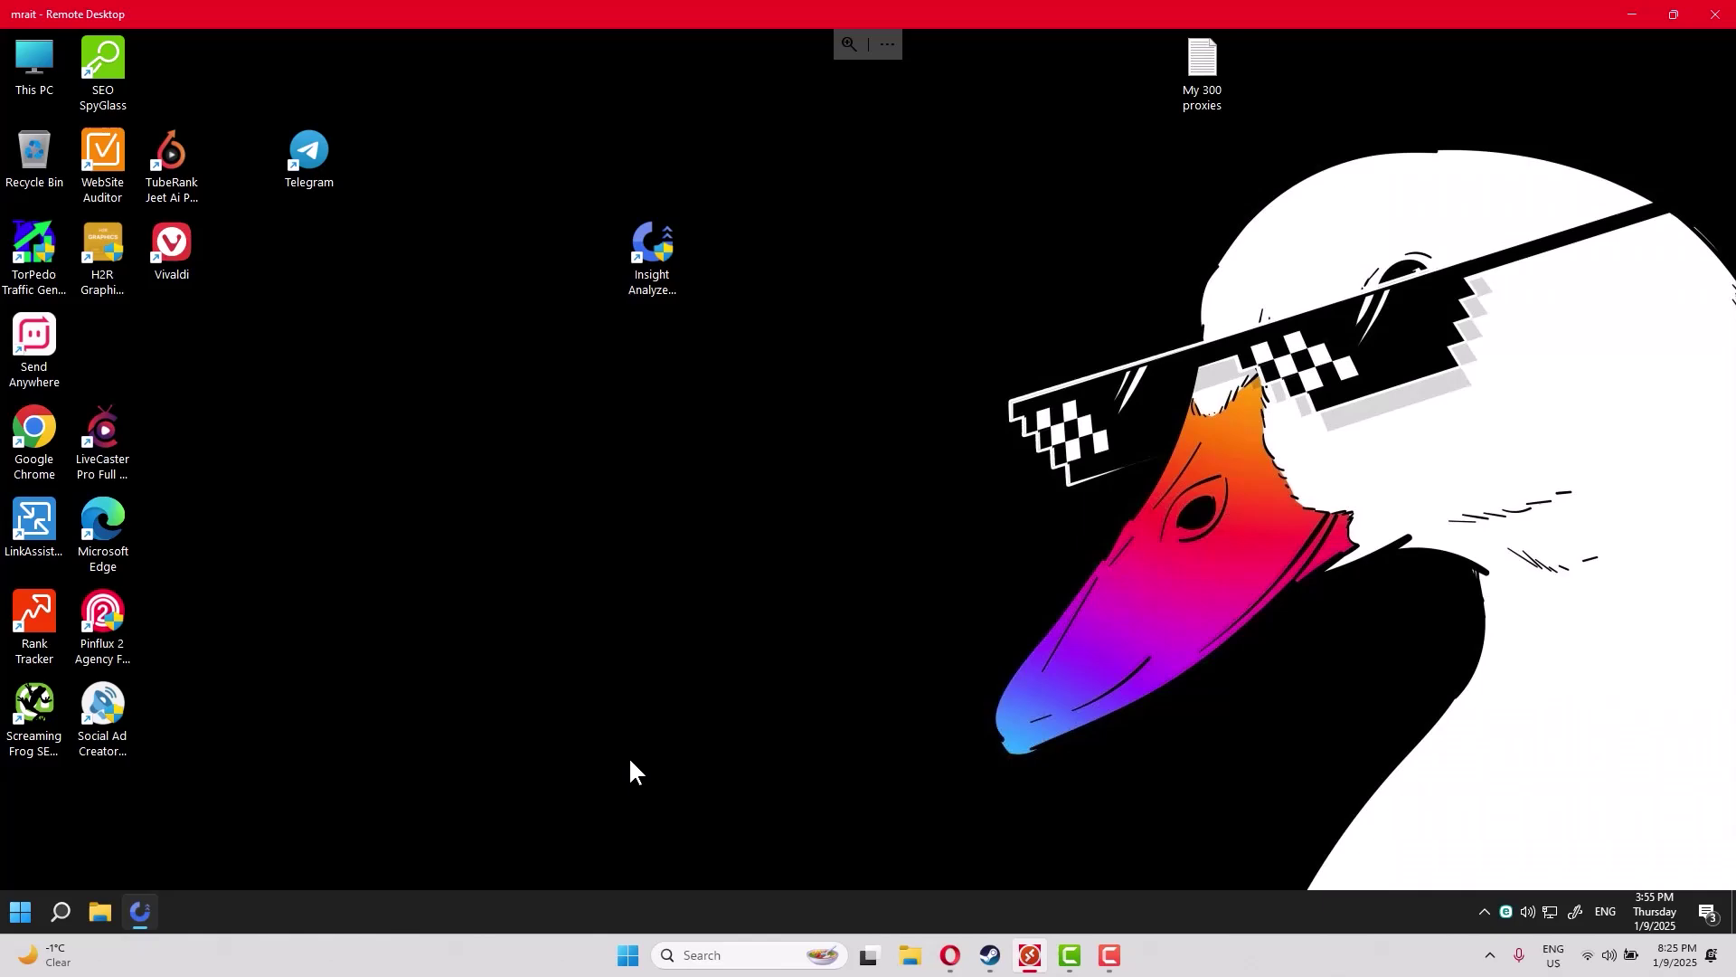
pyautogui.click(142, 913)
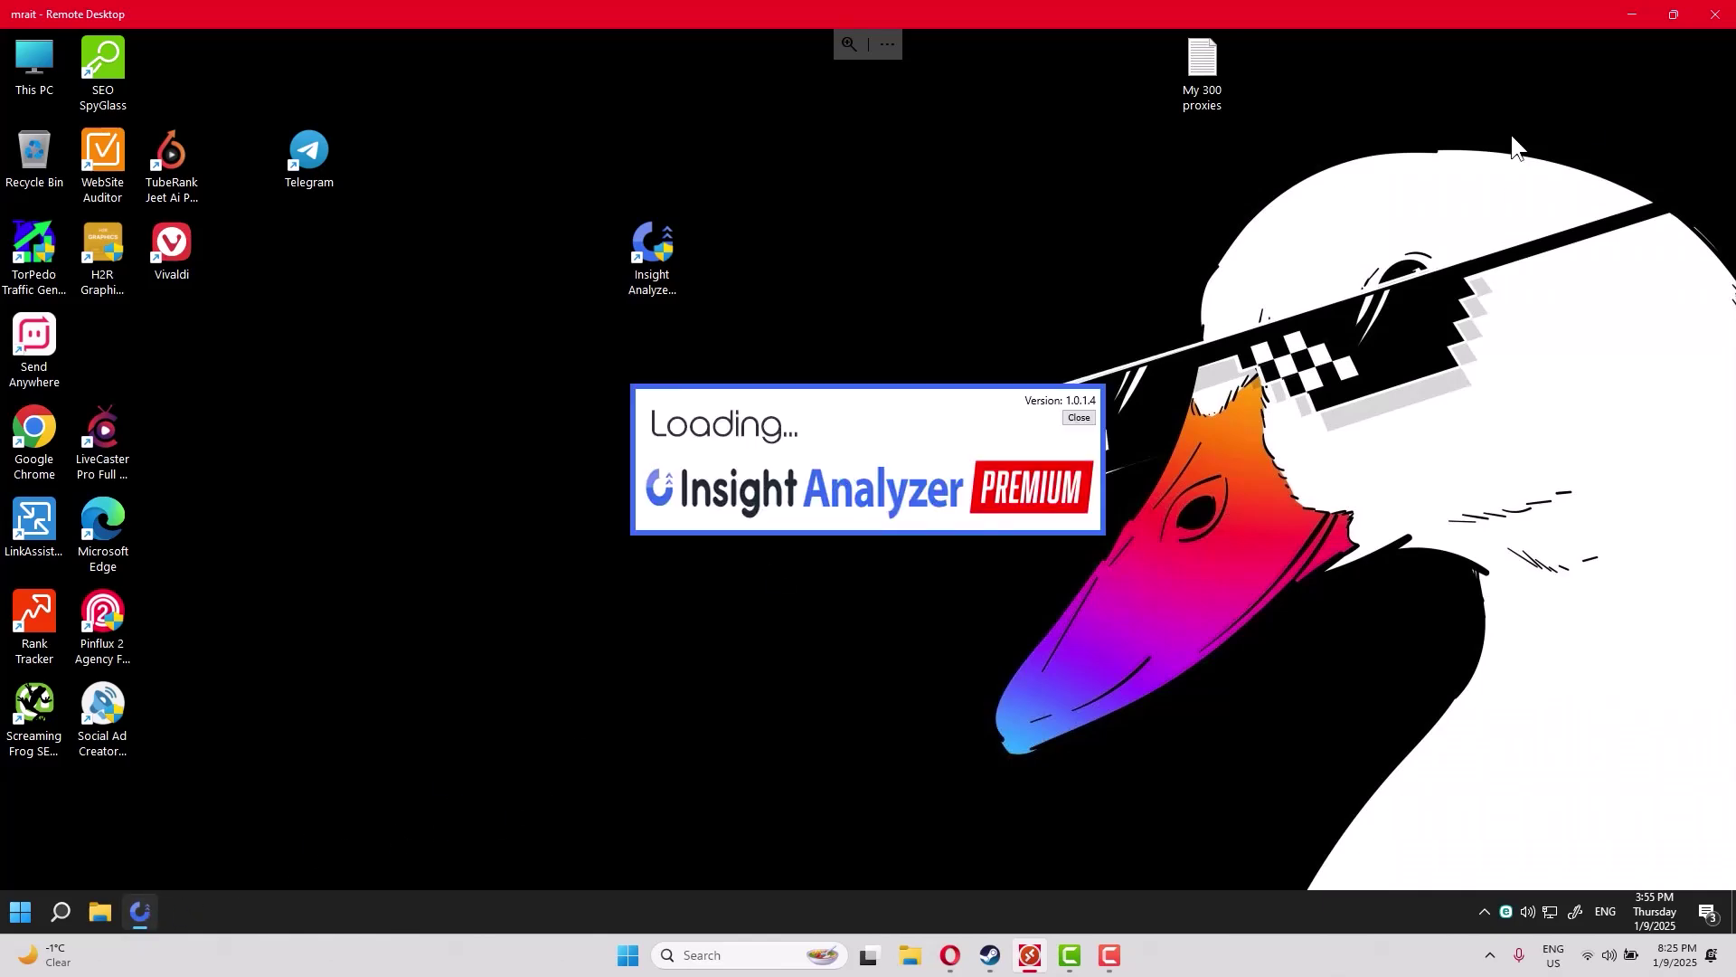
# - Maximize Insight Analyzer, show the PAA Extractor and widen its Google browser panel
pyautogui.click(1252, 185)
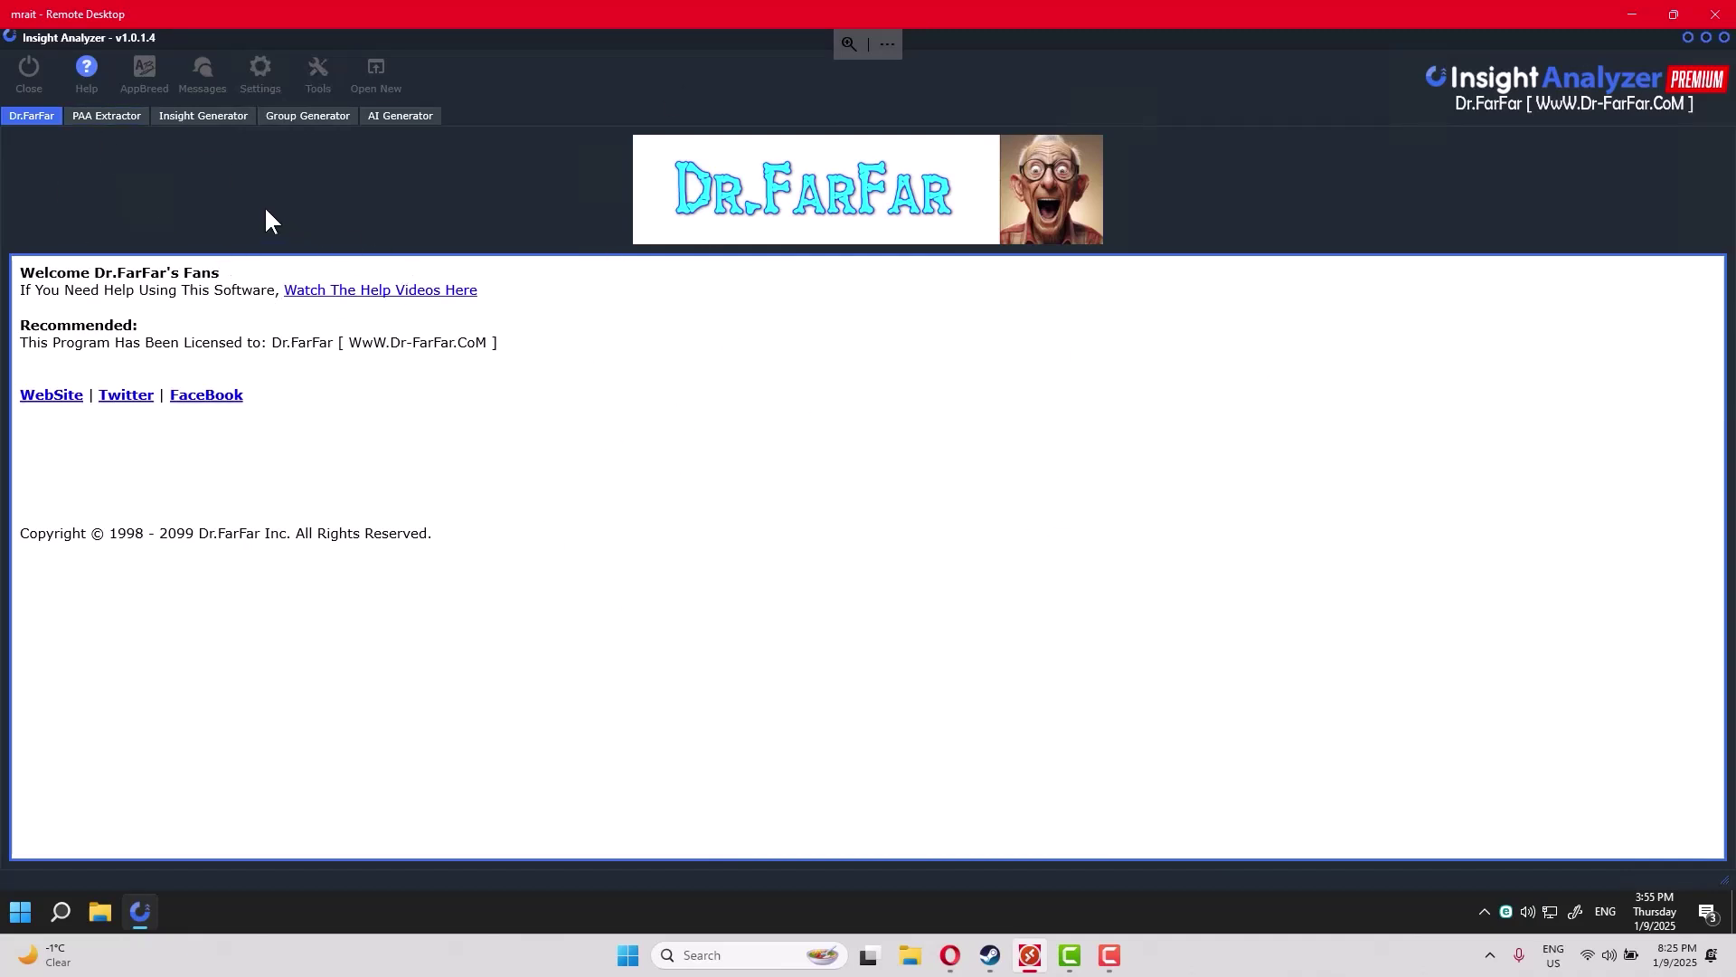
pyautogui.click(94, 115)
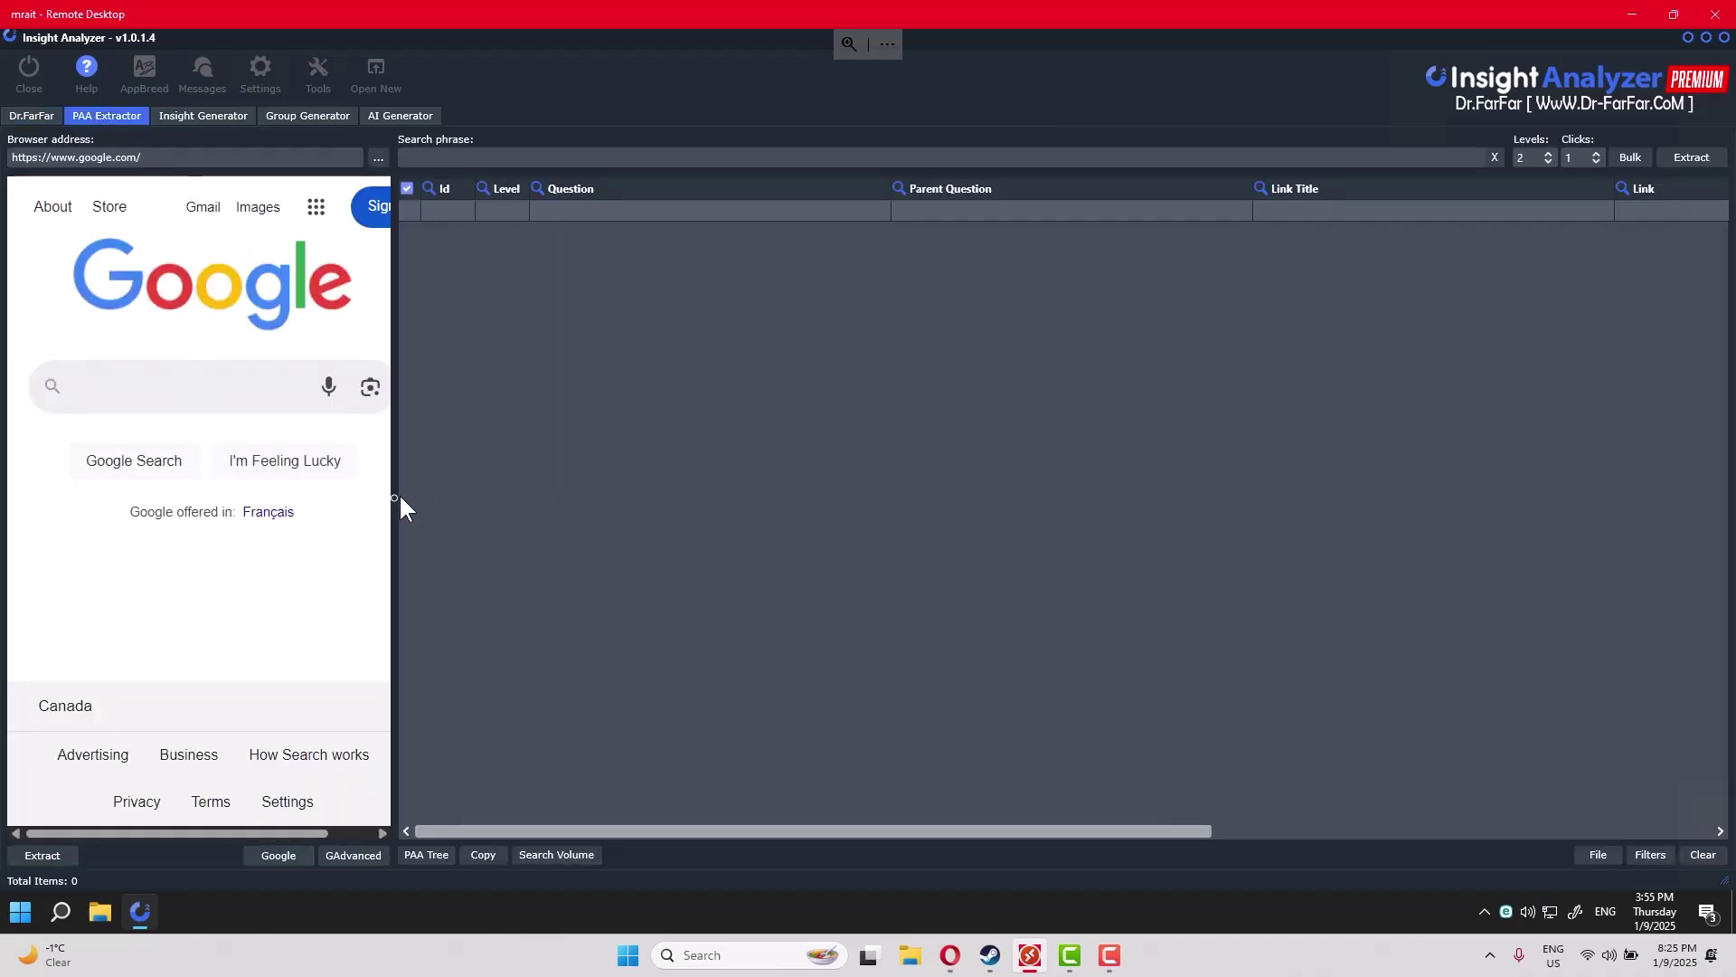
pyautogui.moveTo(400, 497); pyautogui.dragTo(572, 489)
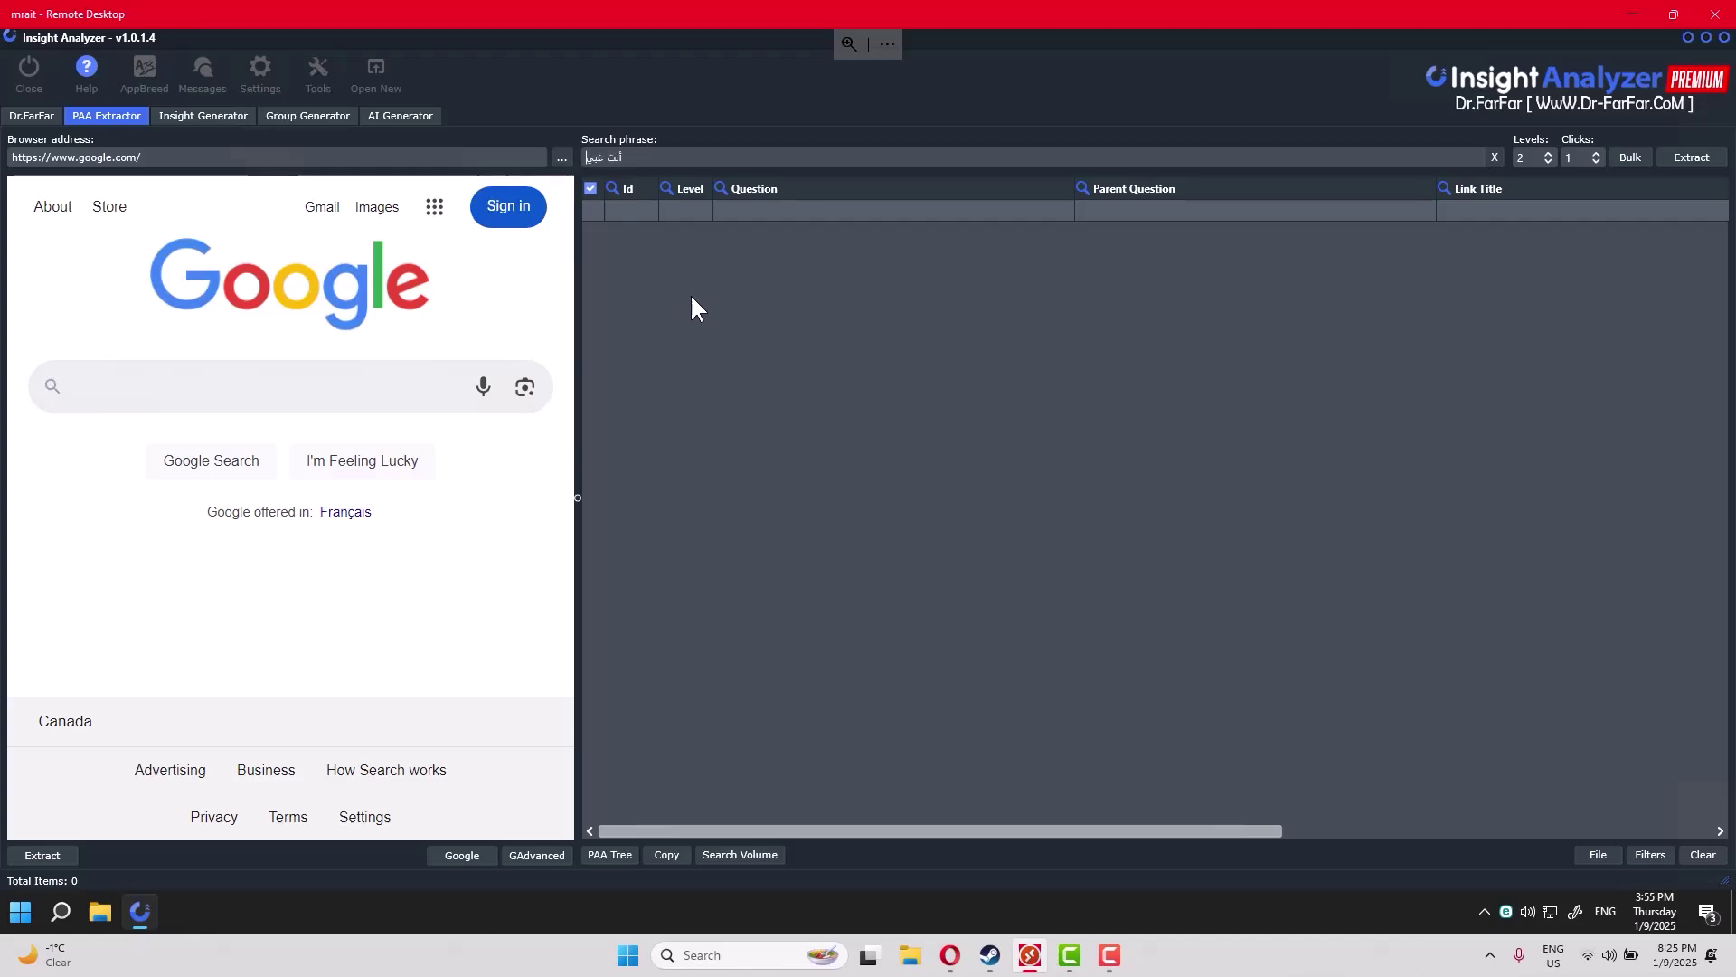
# - Copy the query 'zcwa robot vacuum reviews' from Search Console and return to Insight Analyzer
pyautogui.click(950, 955)
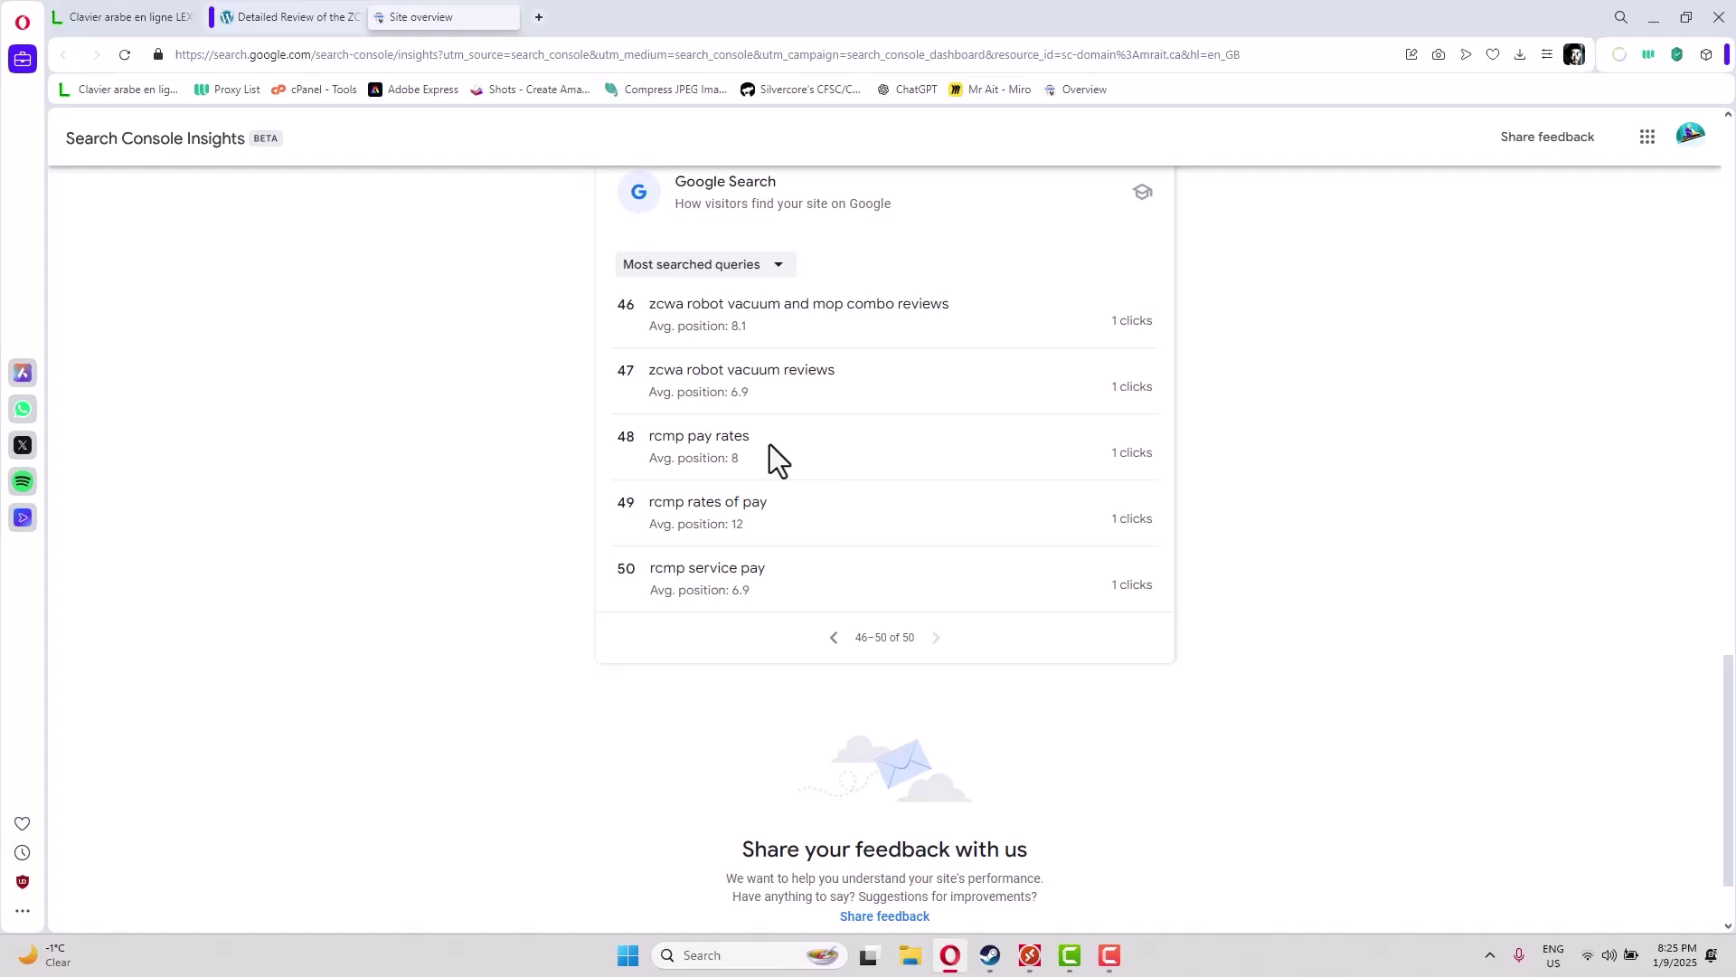
pyautogui.moveTo(839, 371); pyautogui.dragTo(647, 371)
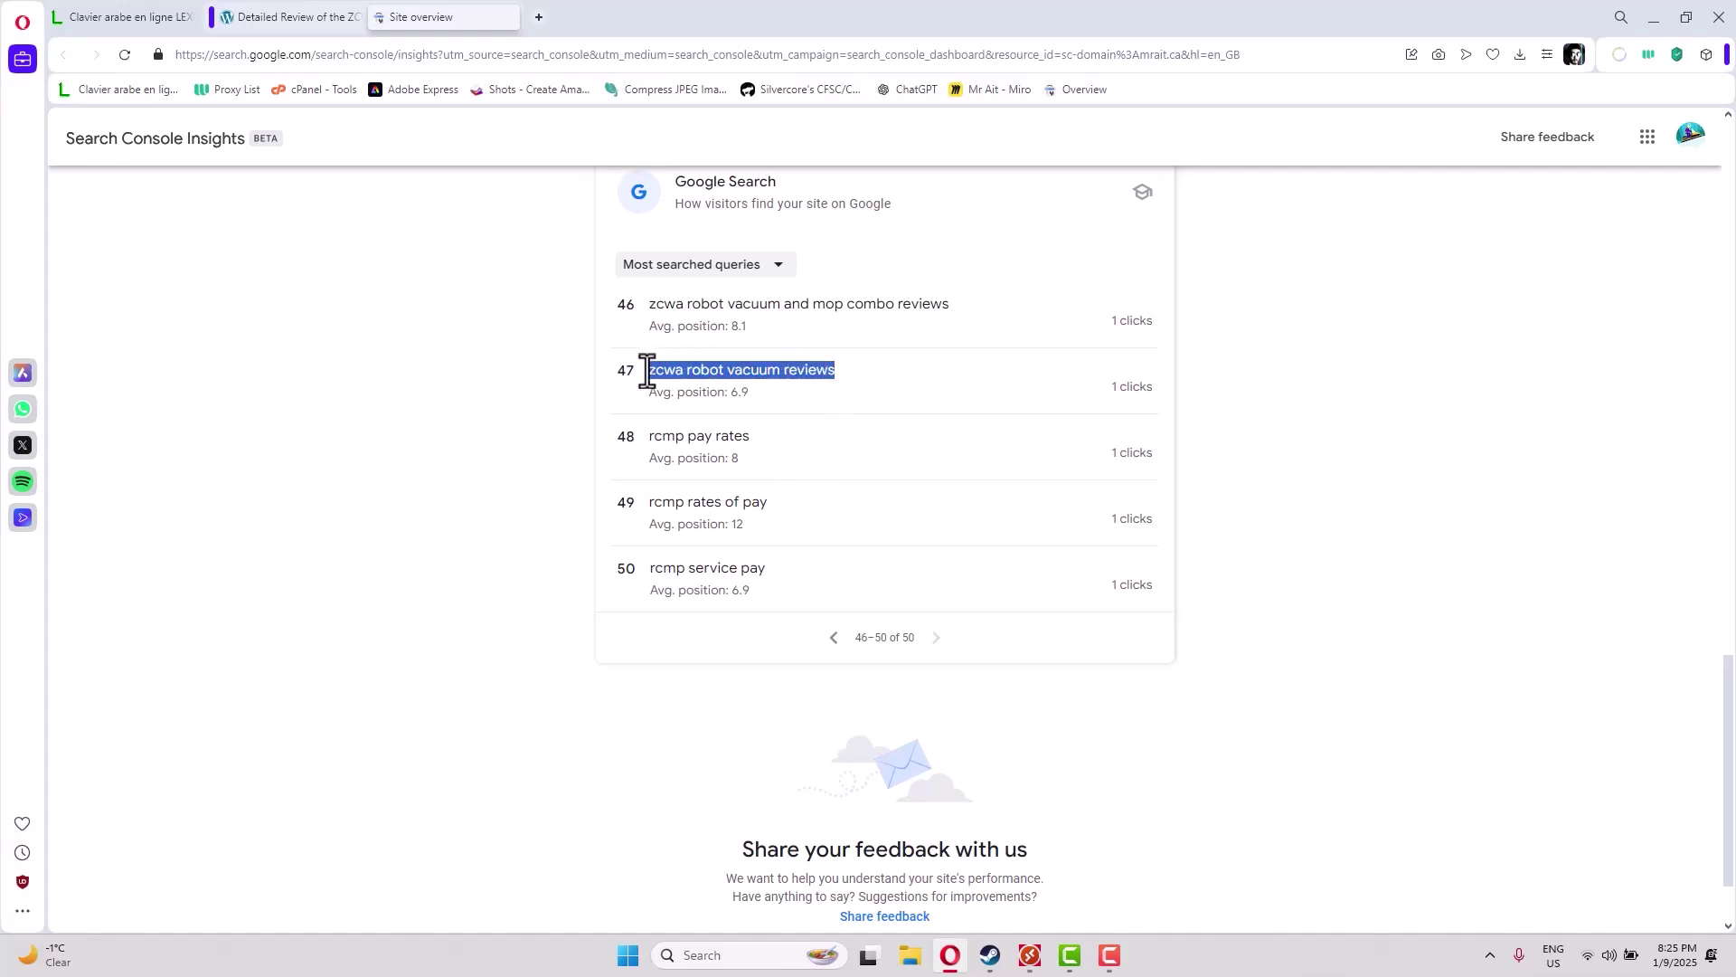
pyautogui.rightClick(670, 370)
pyautogui.click(708, 442)
pyautogui.hotkey('alt', 'Tab')
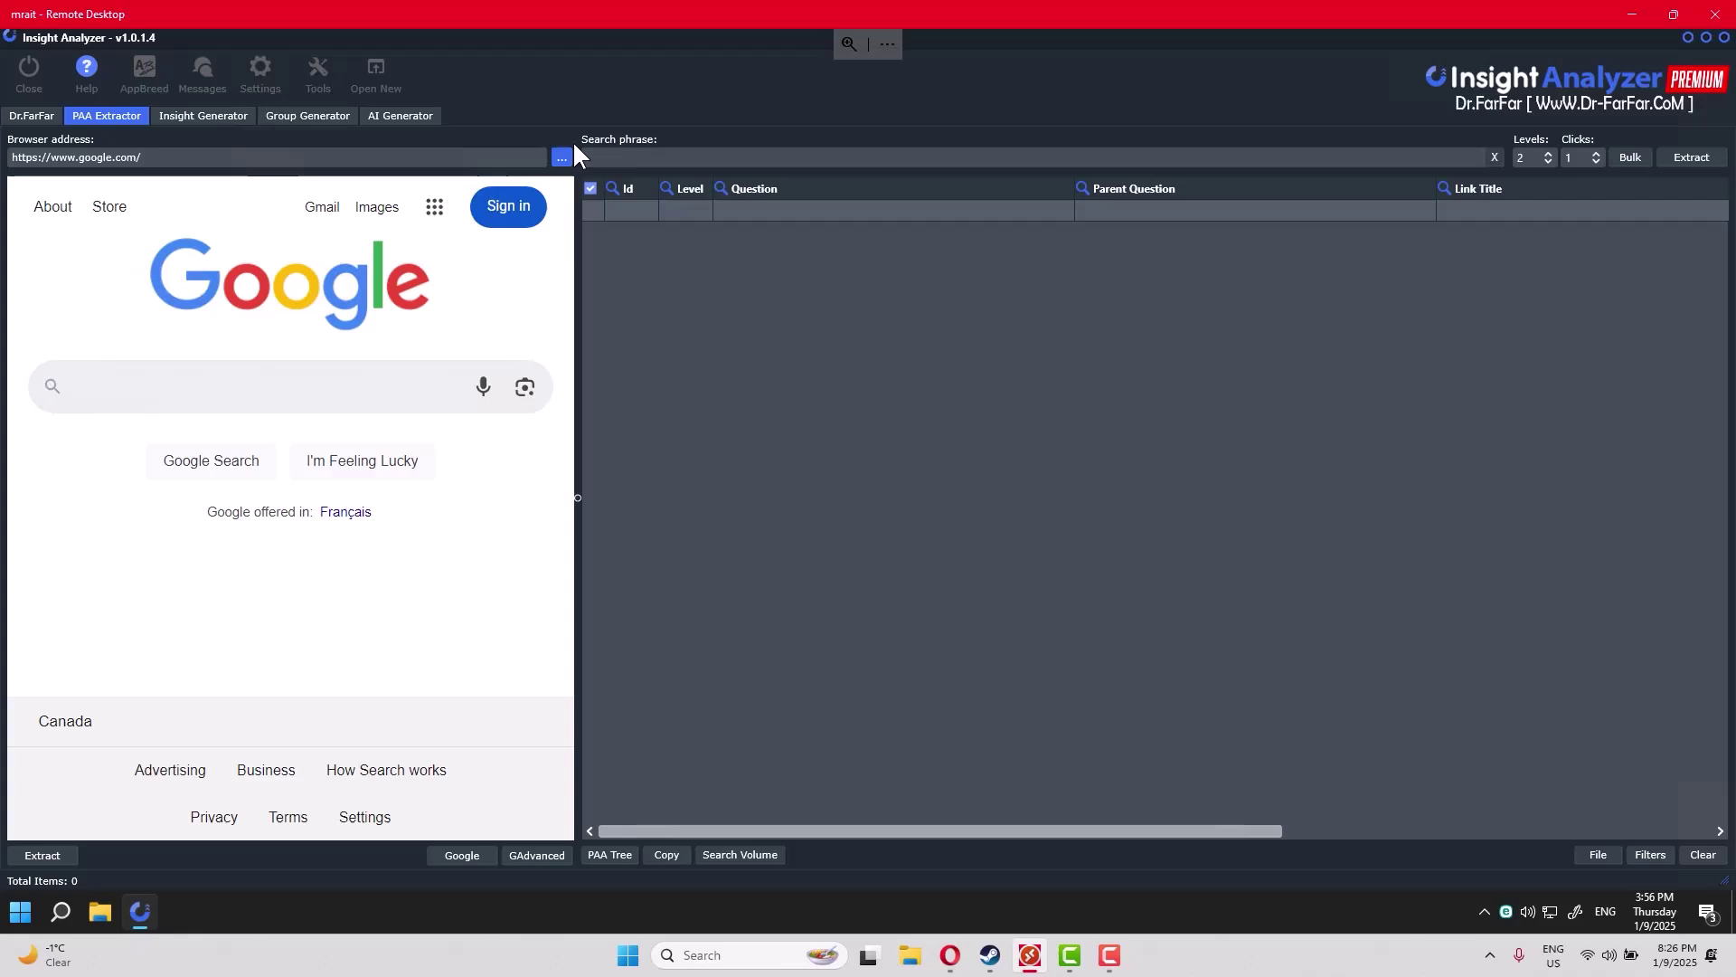
# - Paste 'zacwa vacuum robot' as the search phrase, with Levels set to 2 and Clicks to 3
pyautogui.hotkey('ctrl', 'v')
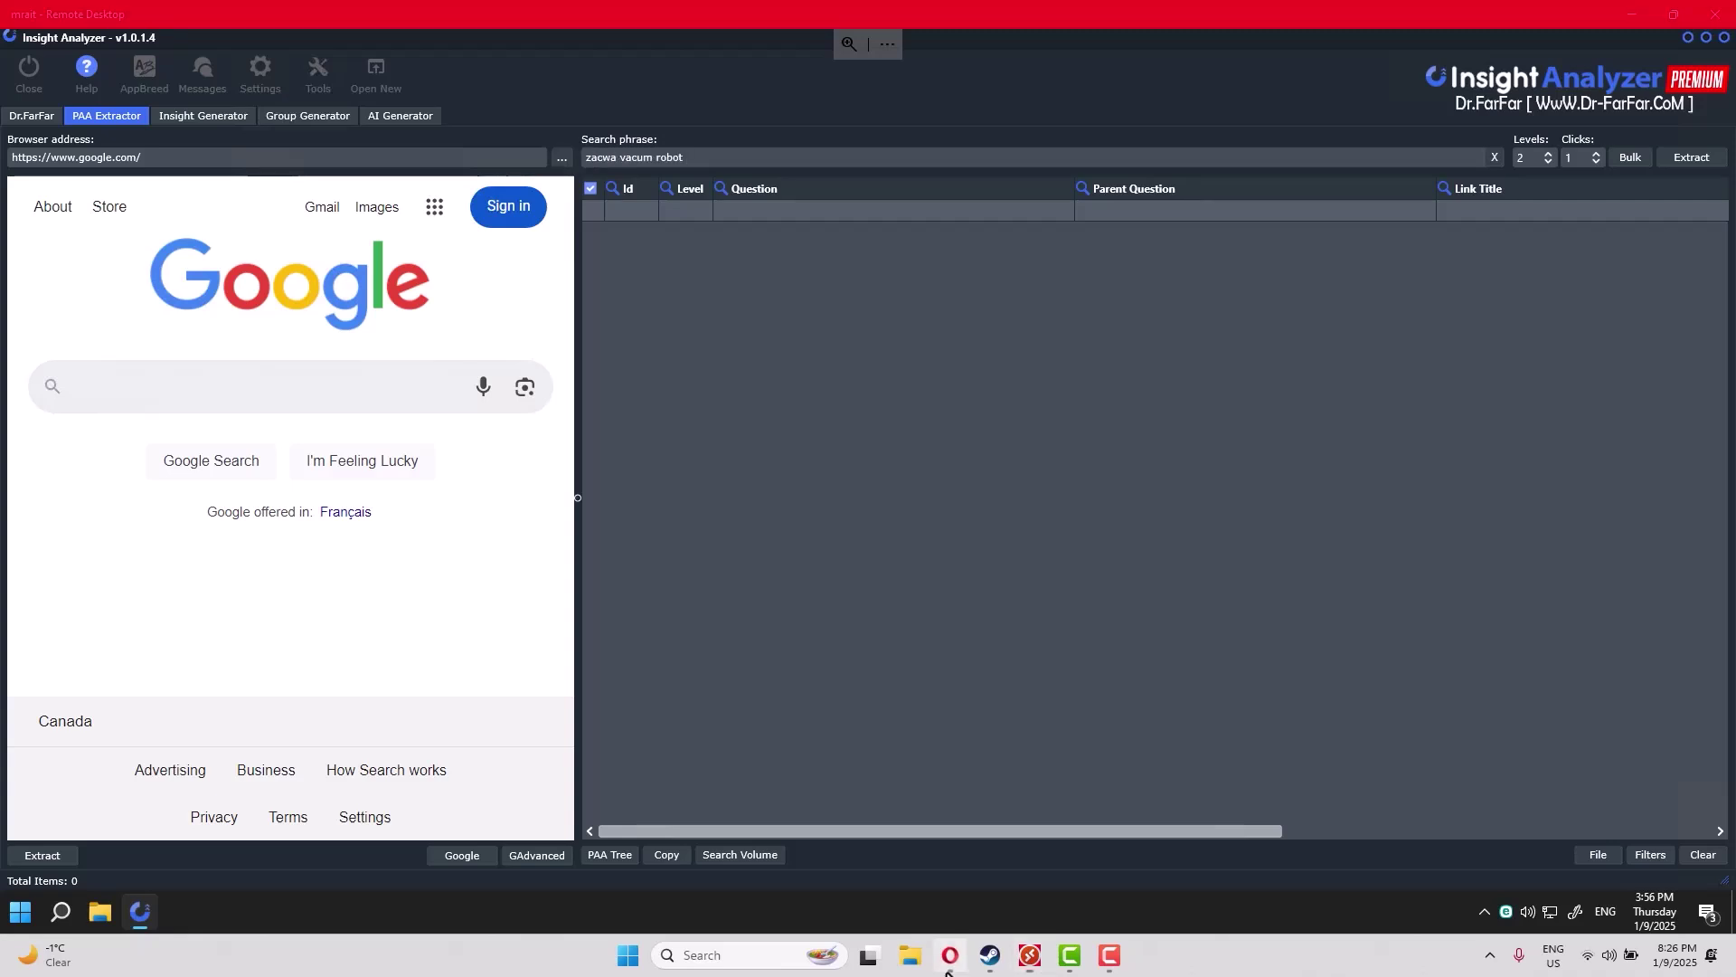
pyautogui.click(982, 701)
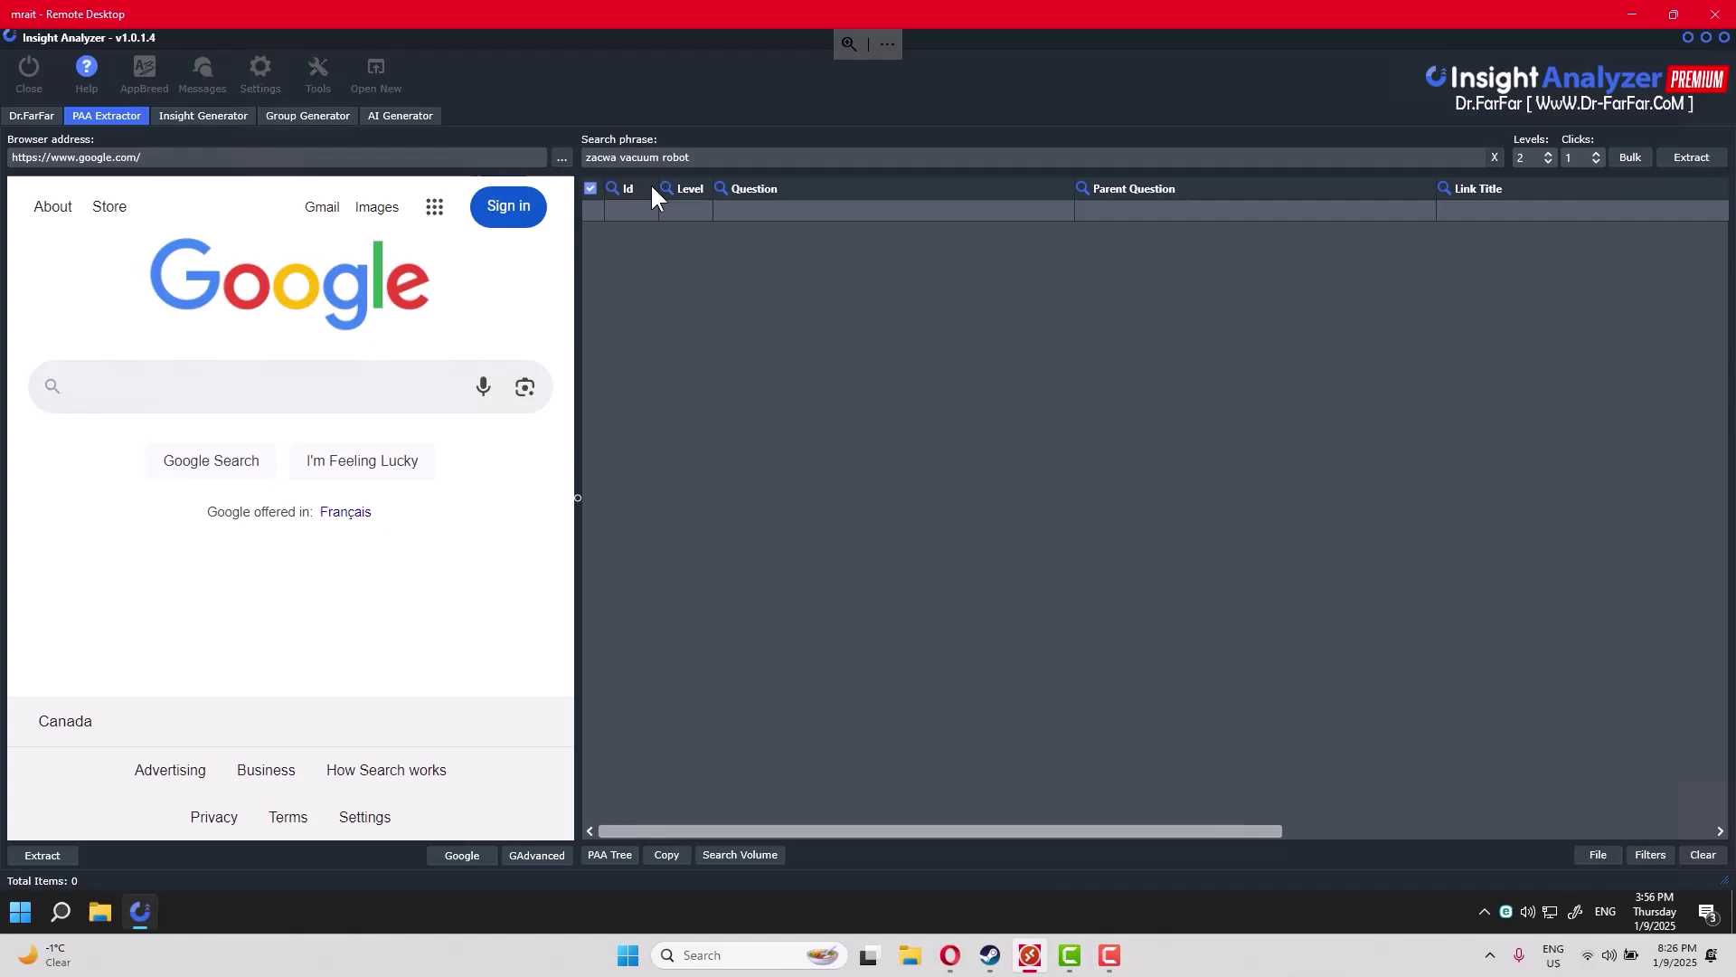
pyautogui.click(1534, 160)
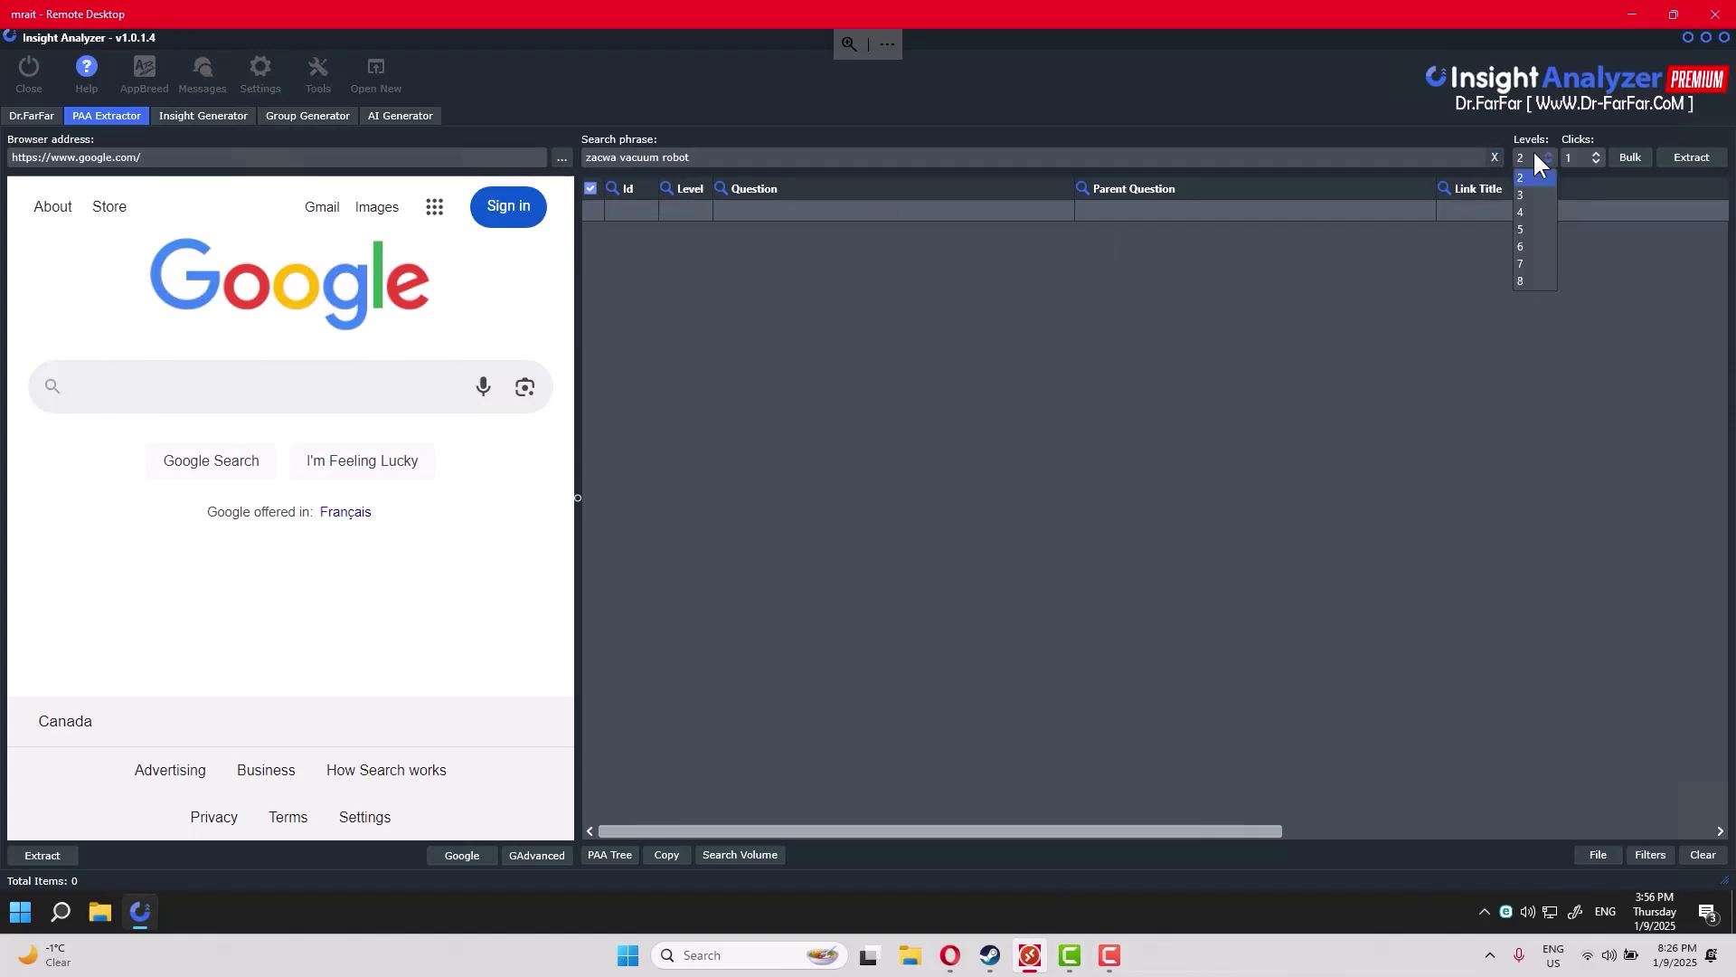
pyautogui.click(1523, 178)
pyautogui.click(1578, 157)
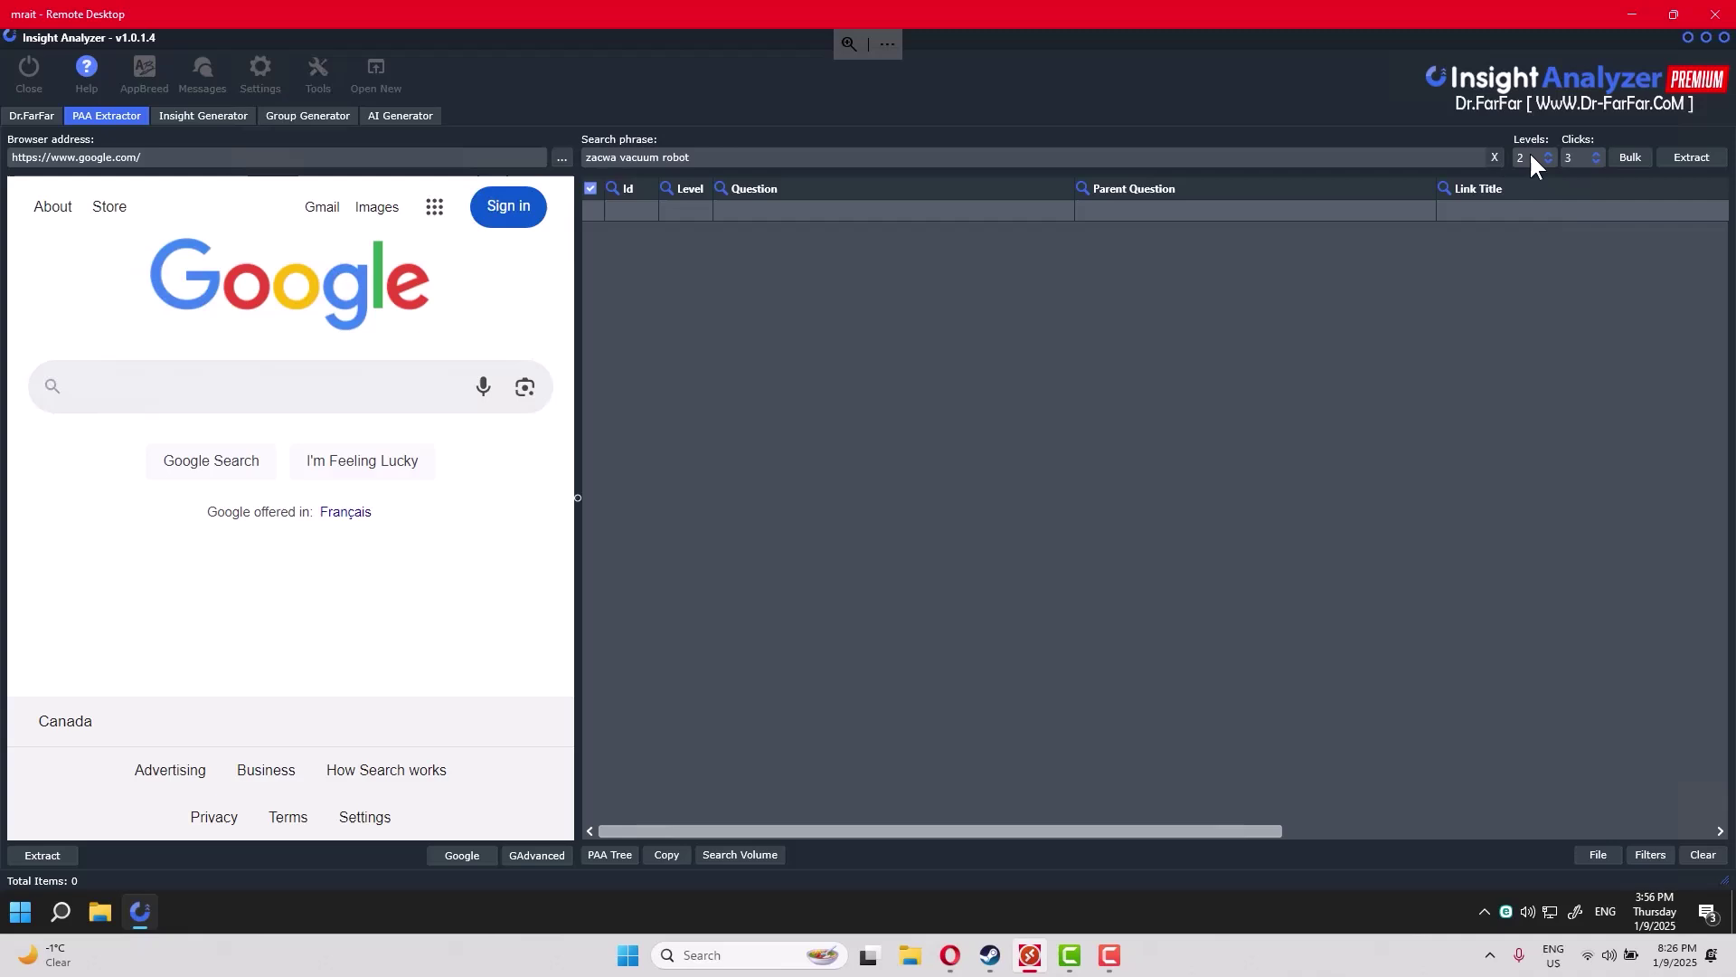
pyautogui.click(1535, 163)
pyautogui.click(1527, 194)
pyautogui.click(1572, 157)
pyautogui.click(1571, 244)
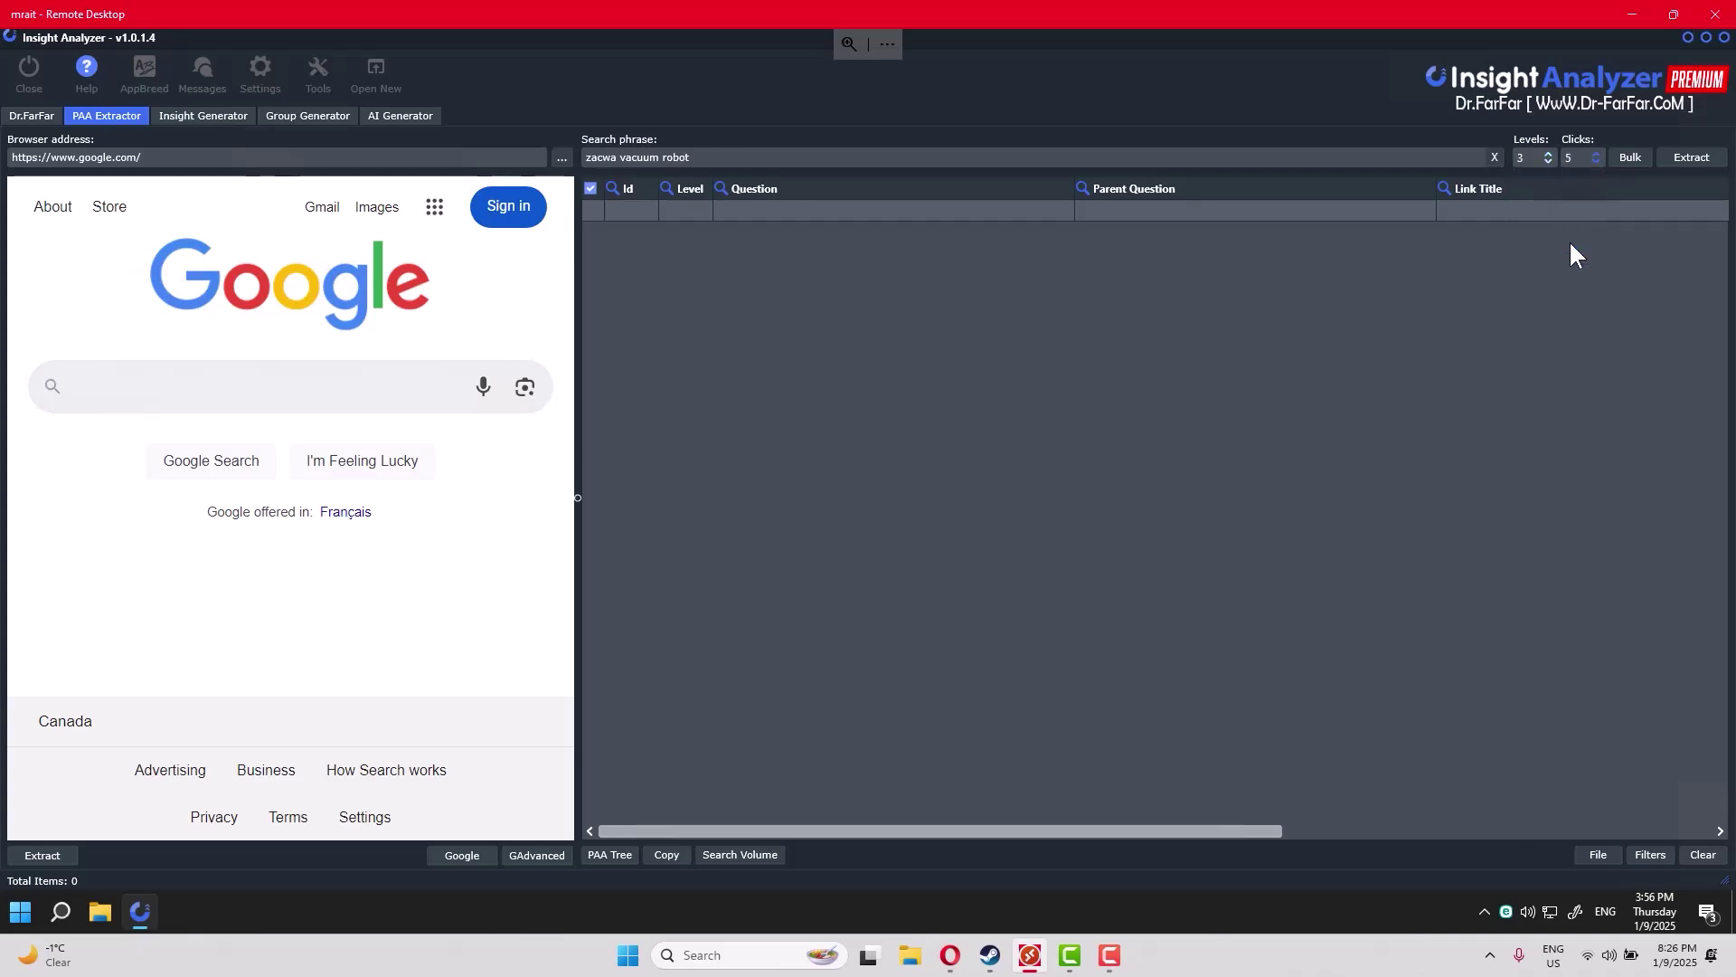
pyautogui.click(1537, 156)
pyautogui.click(1528, 178)
pyautogui.click(1576, 156)
# - Run the extraction until 18 questions are listed, then reselect the first extracted question
pyautogui.click(1689, 158)
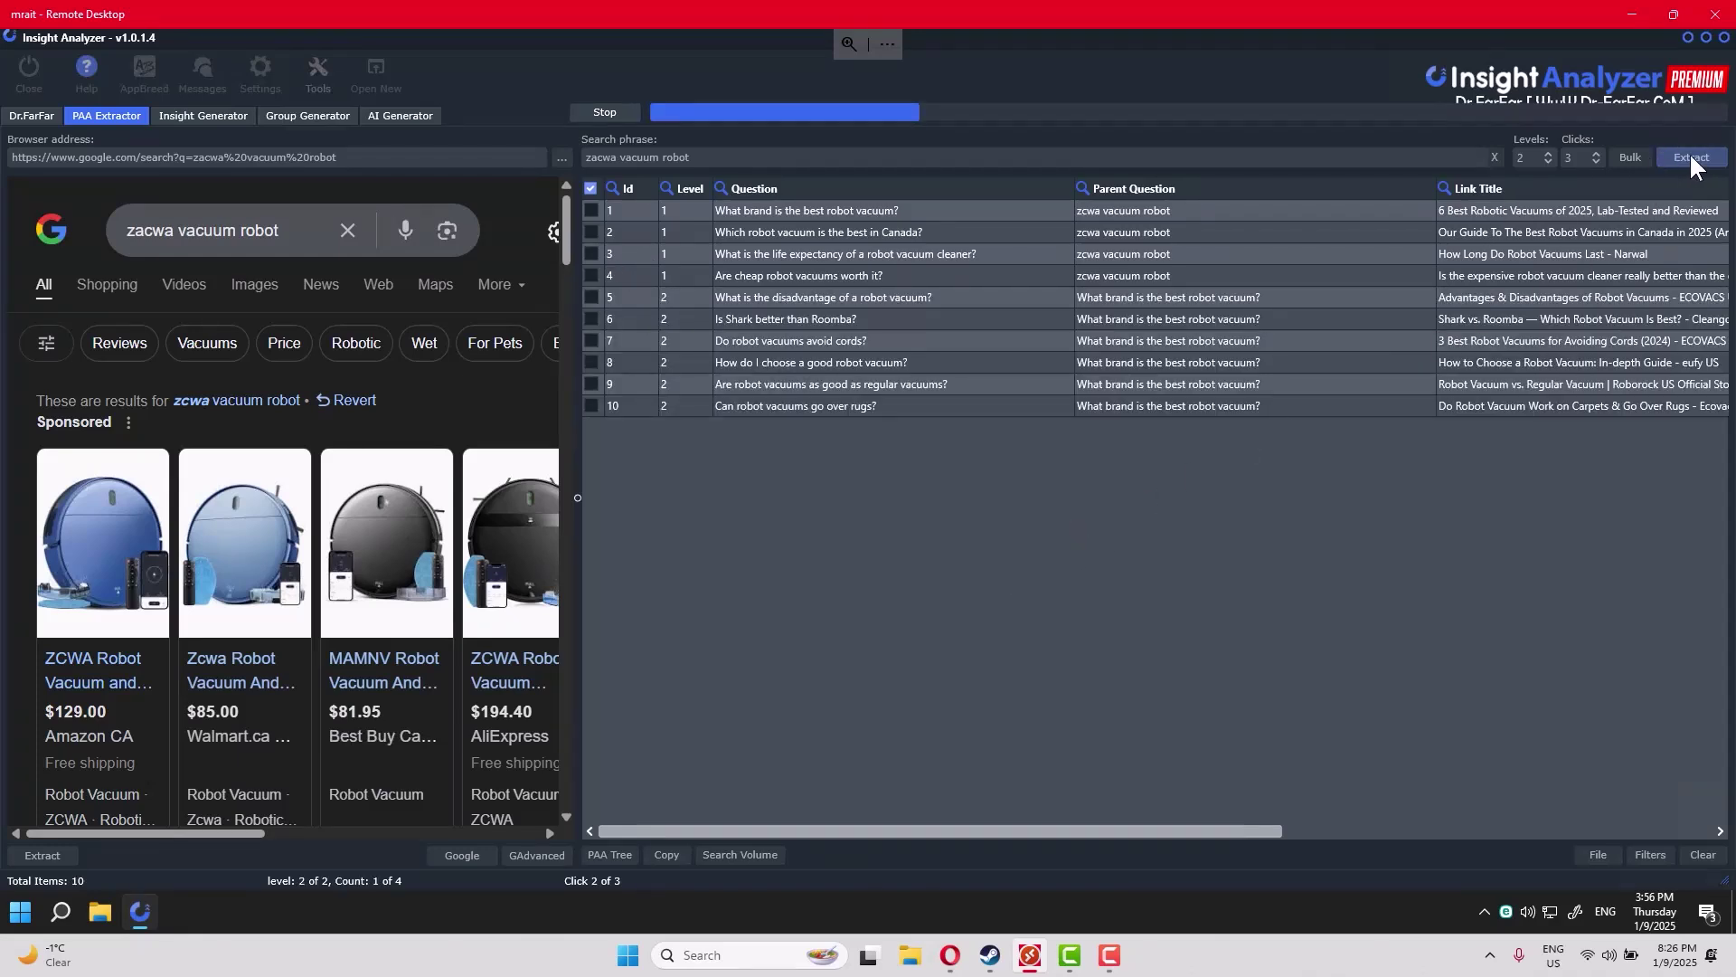
pyautogui.click(616, 111)
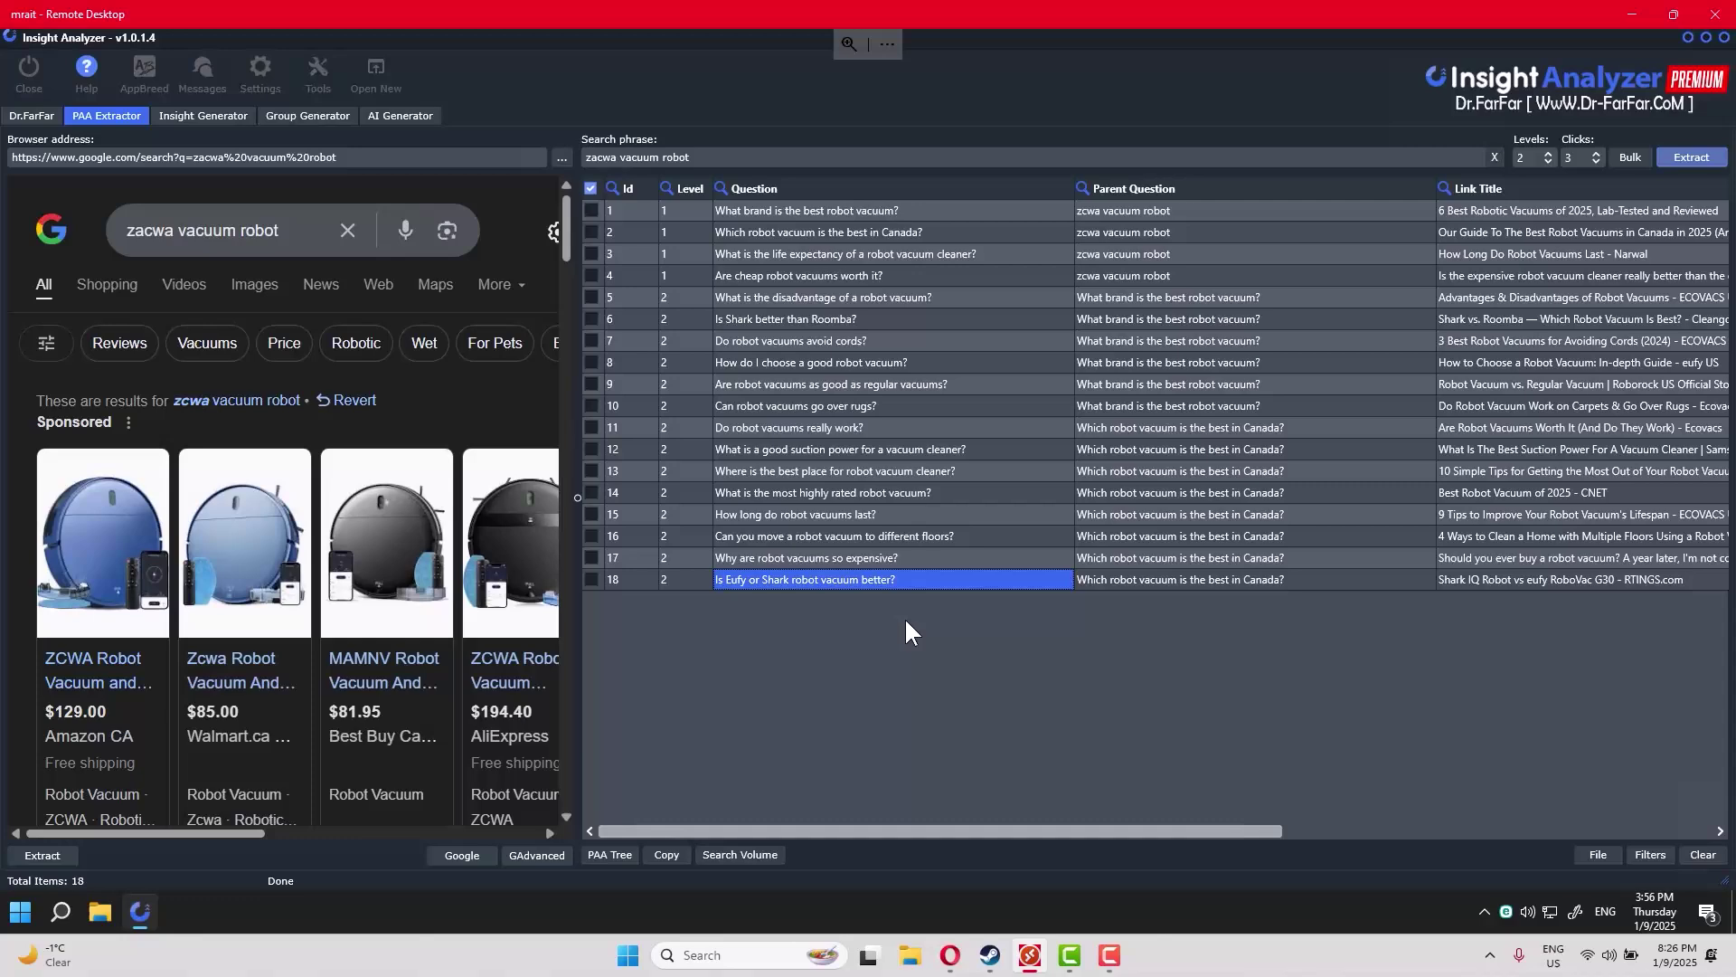
pyautogui.click(721, 210)
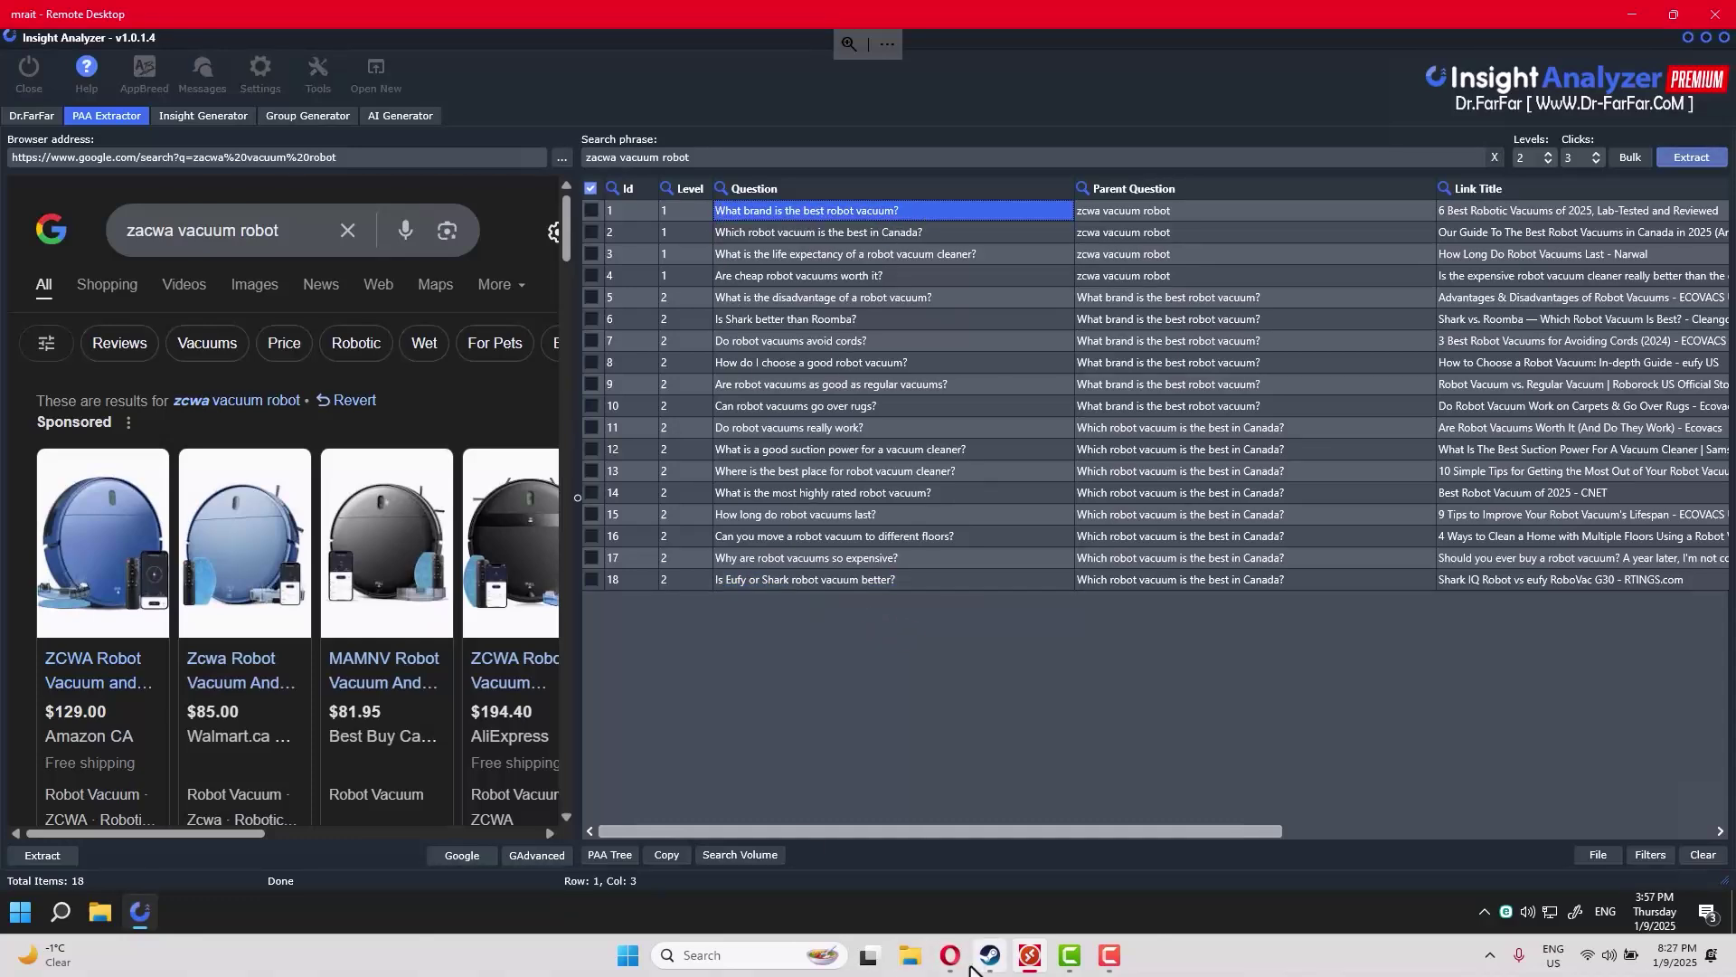
# - Show the ZCWA review article in Opera with its Final Thoughts text highlighted
pyautogui.click(950, 955)
pyautogui.click(282, 25)
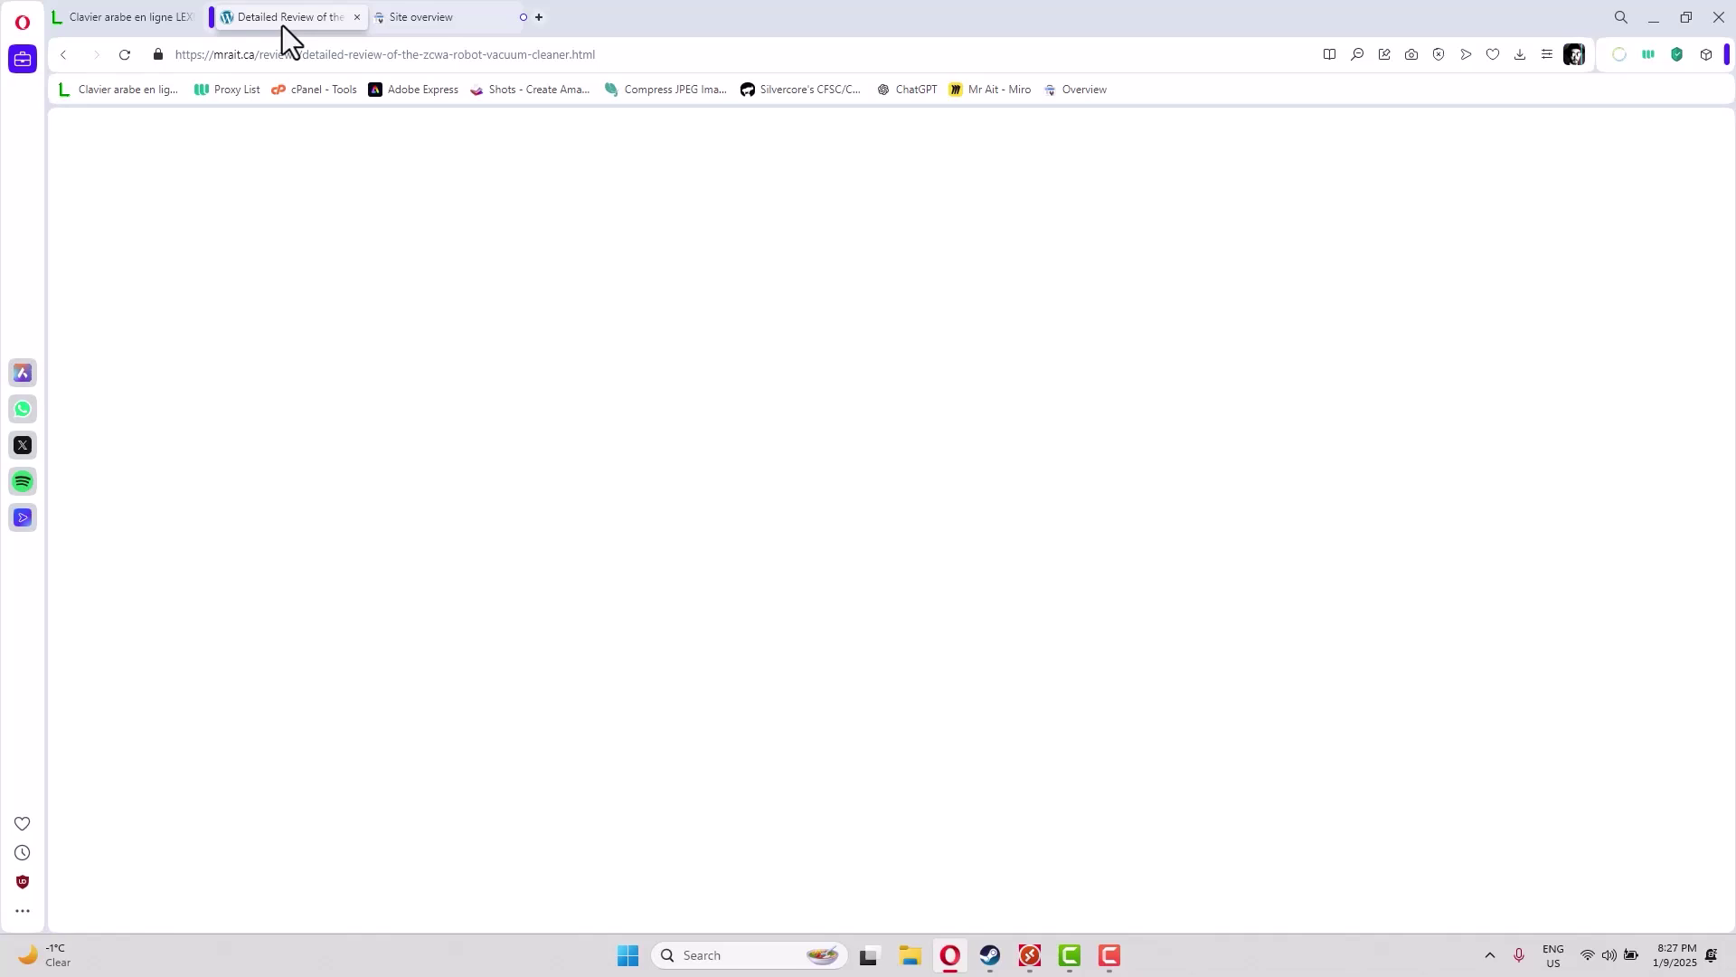
pyautogui.scroll(-9, 715, 325)
pyautogui.scroll(-5, 729, 322)
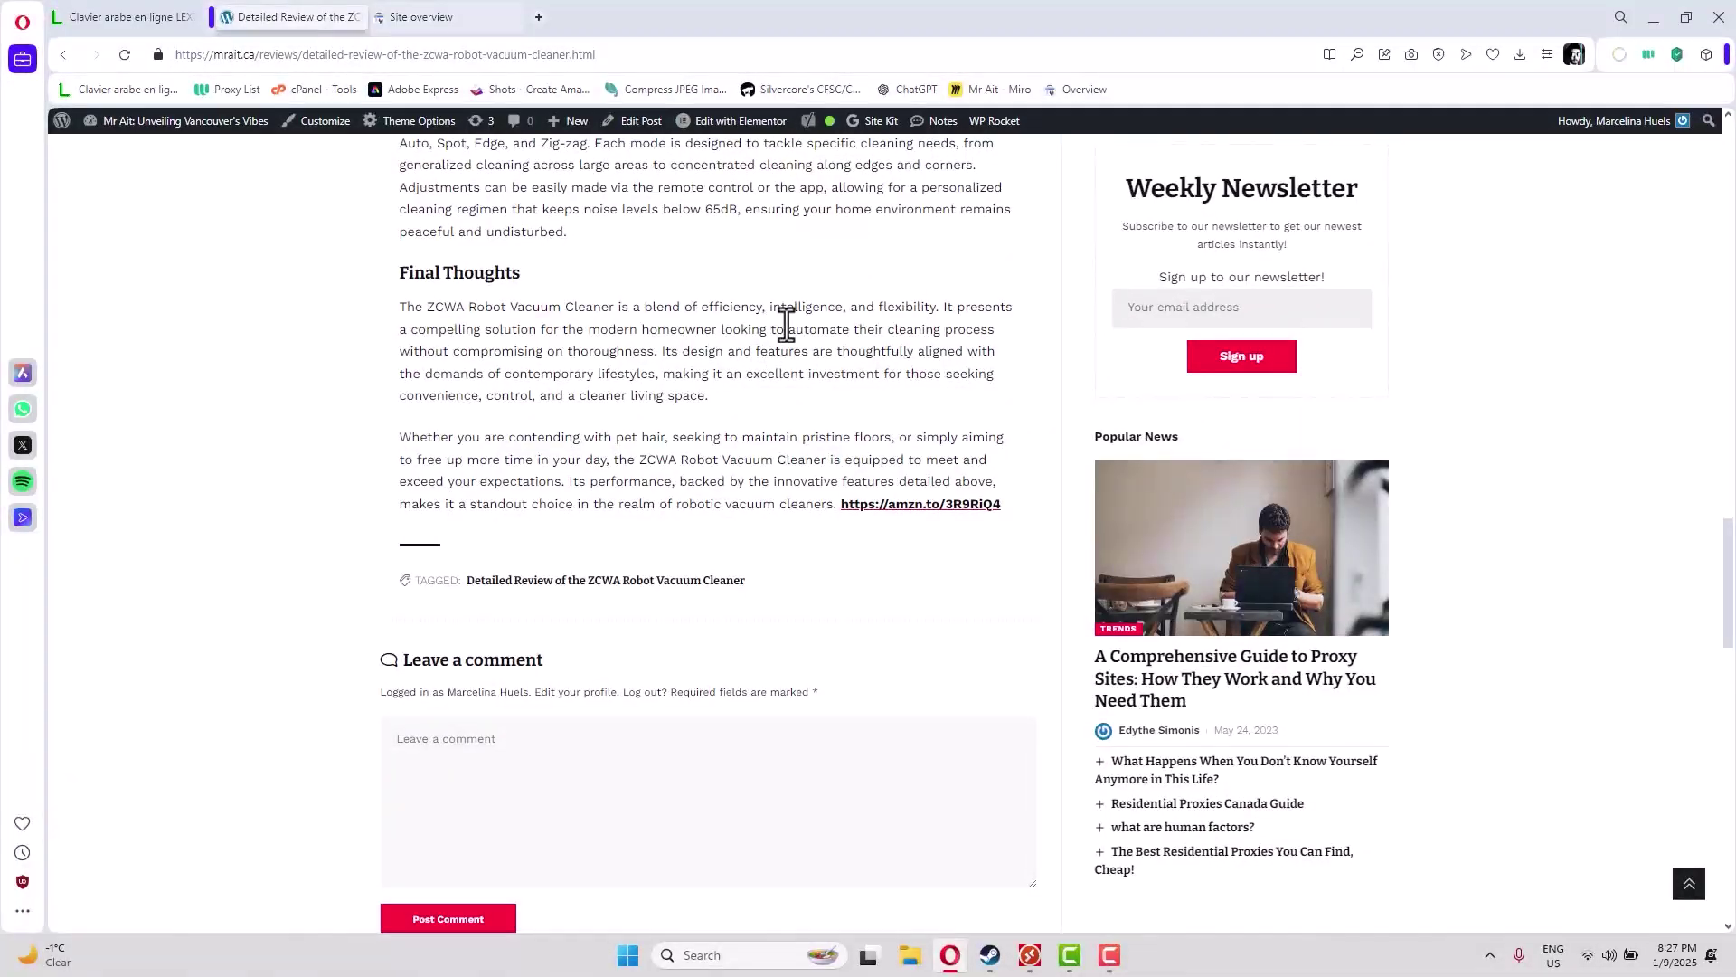
pyautogui.moveTo(400, 271); pyautogui.dragTo(1098, 313)
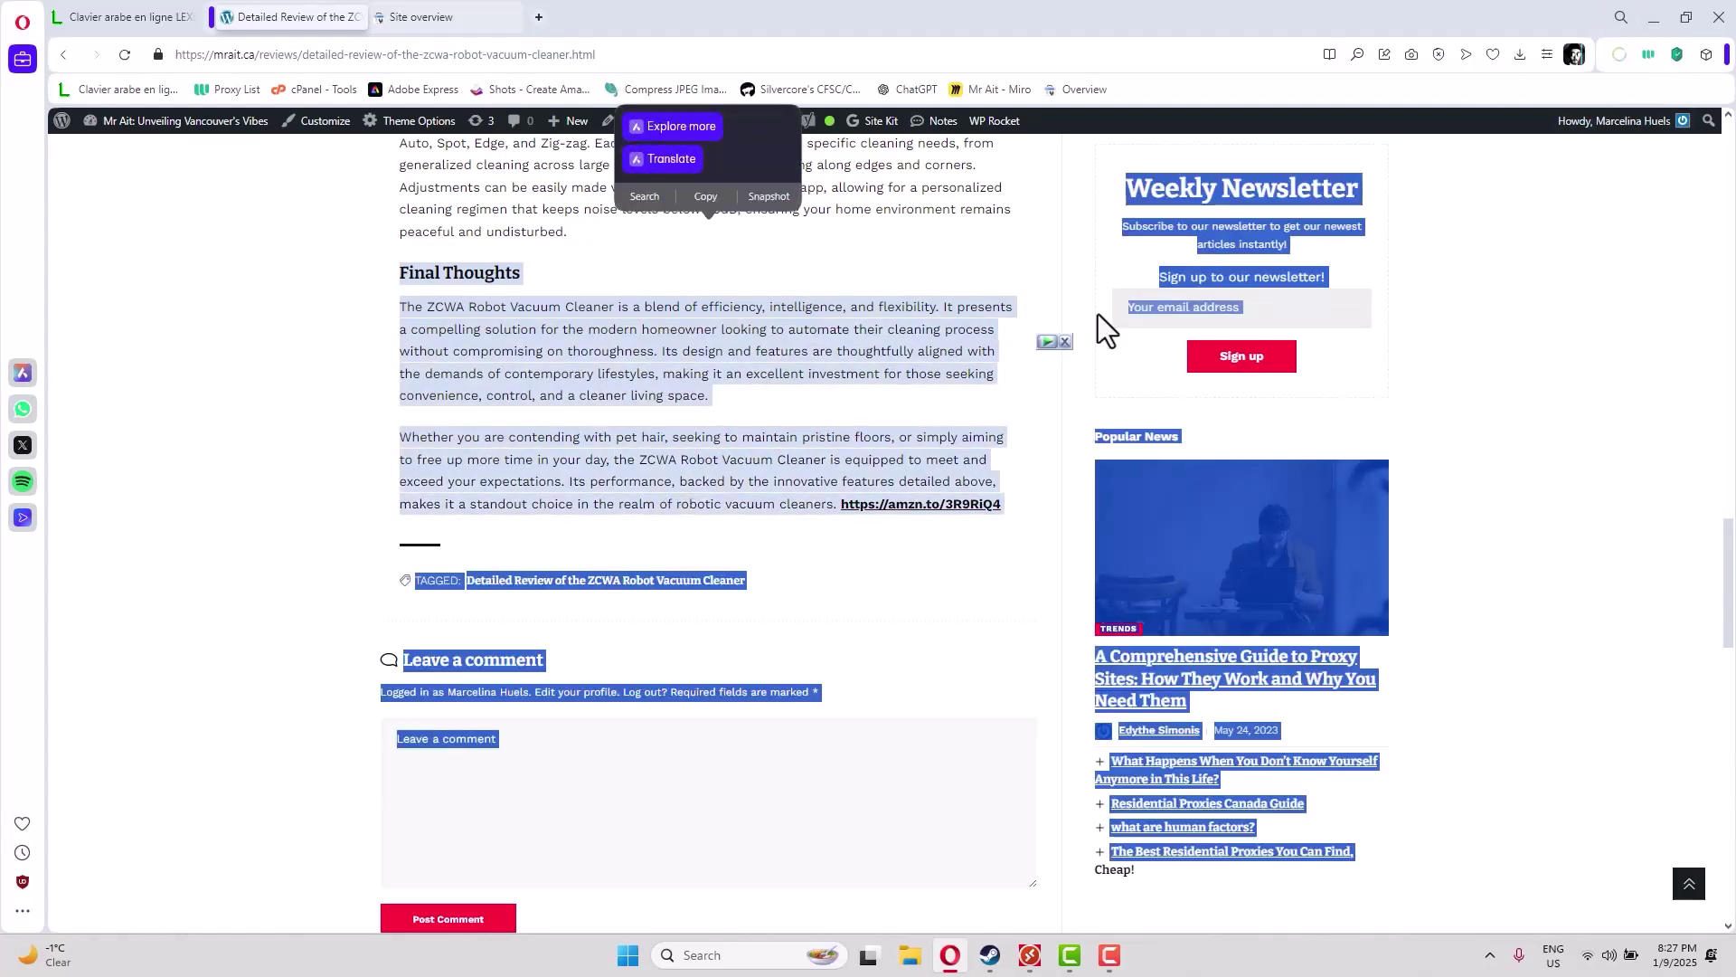
pyautogui.click(1675, 21)
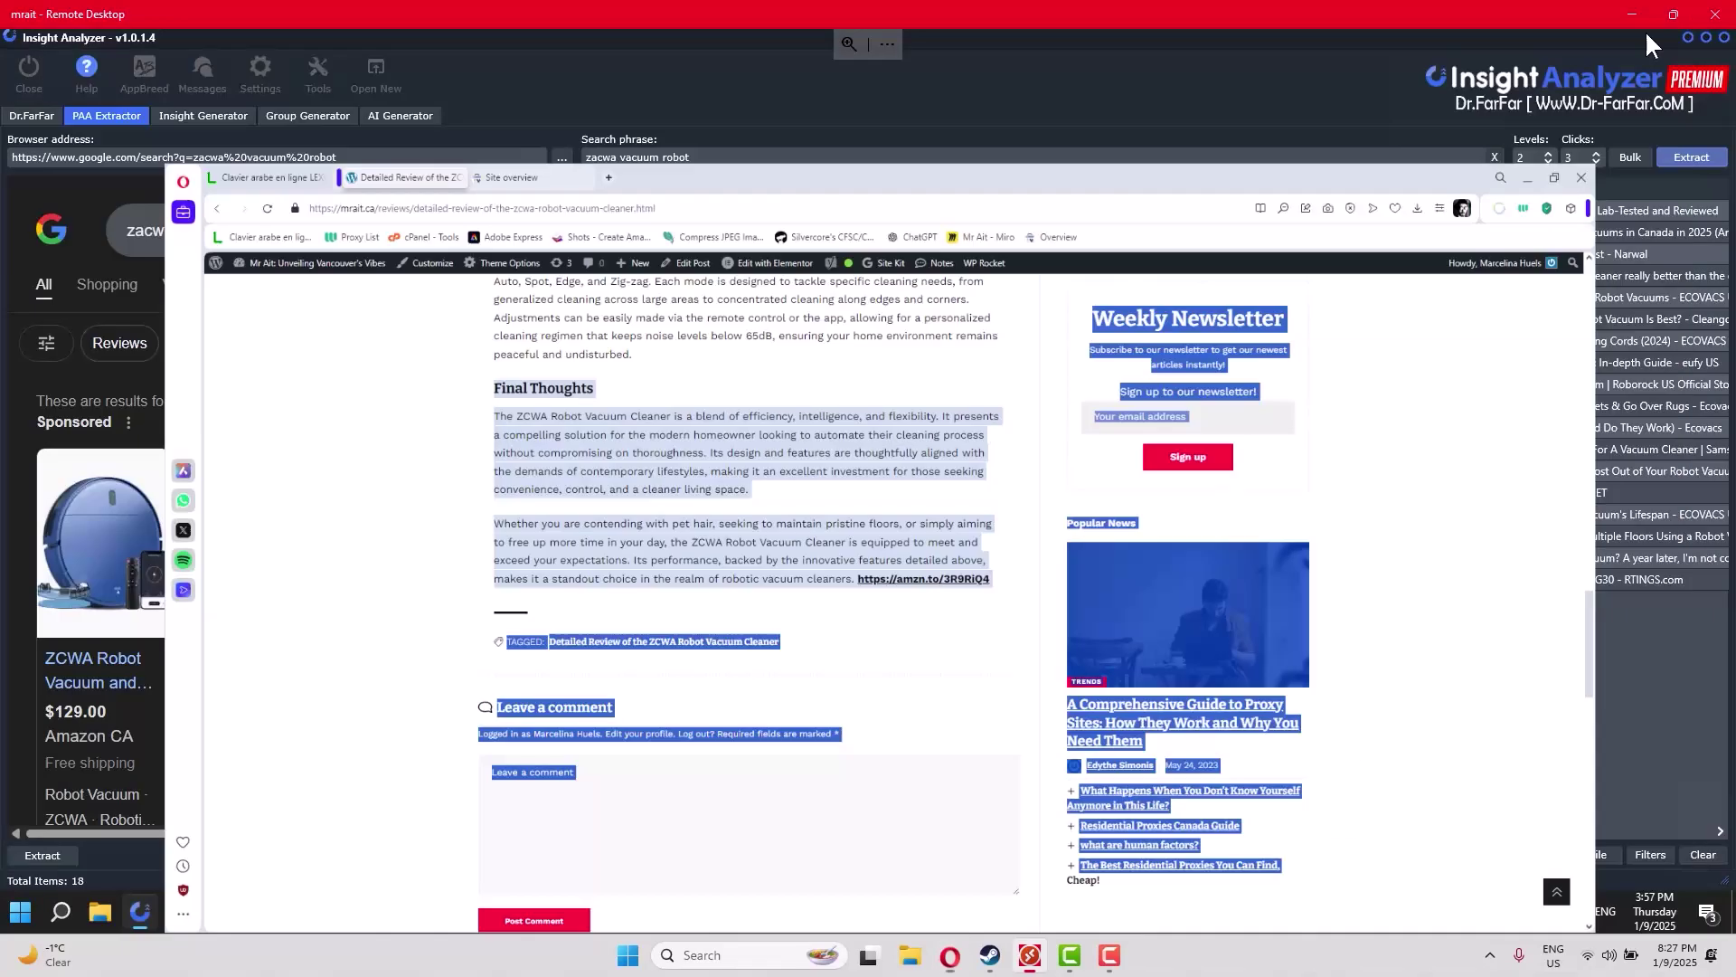
pyautogui.click(1648, 43)
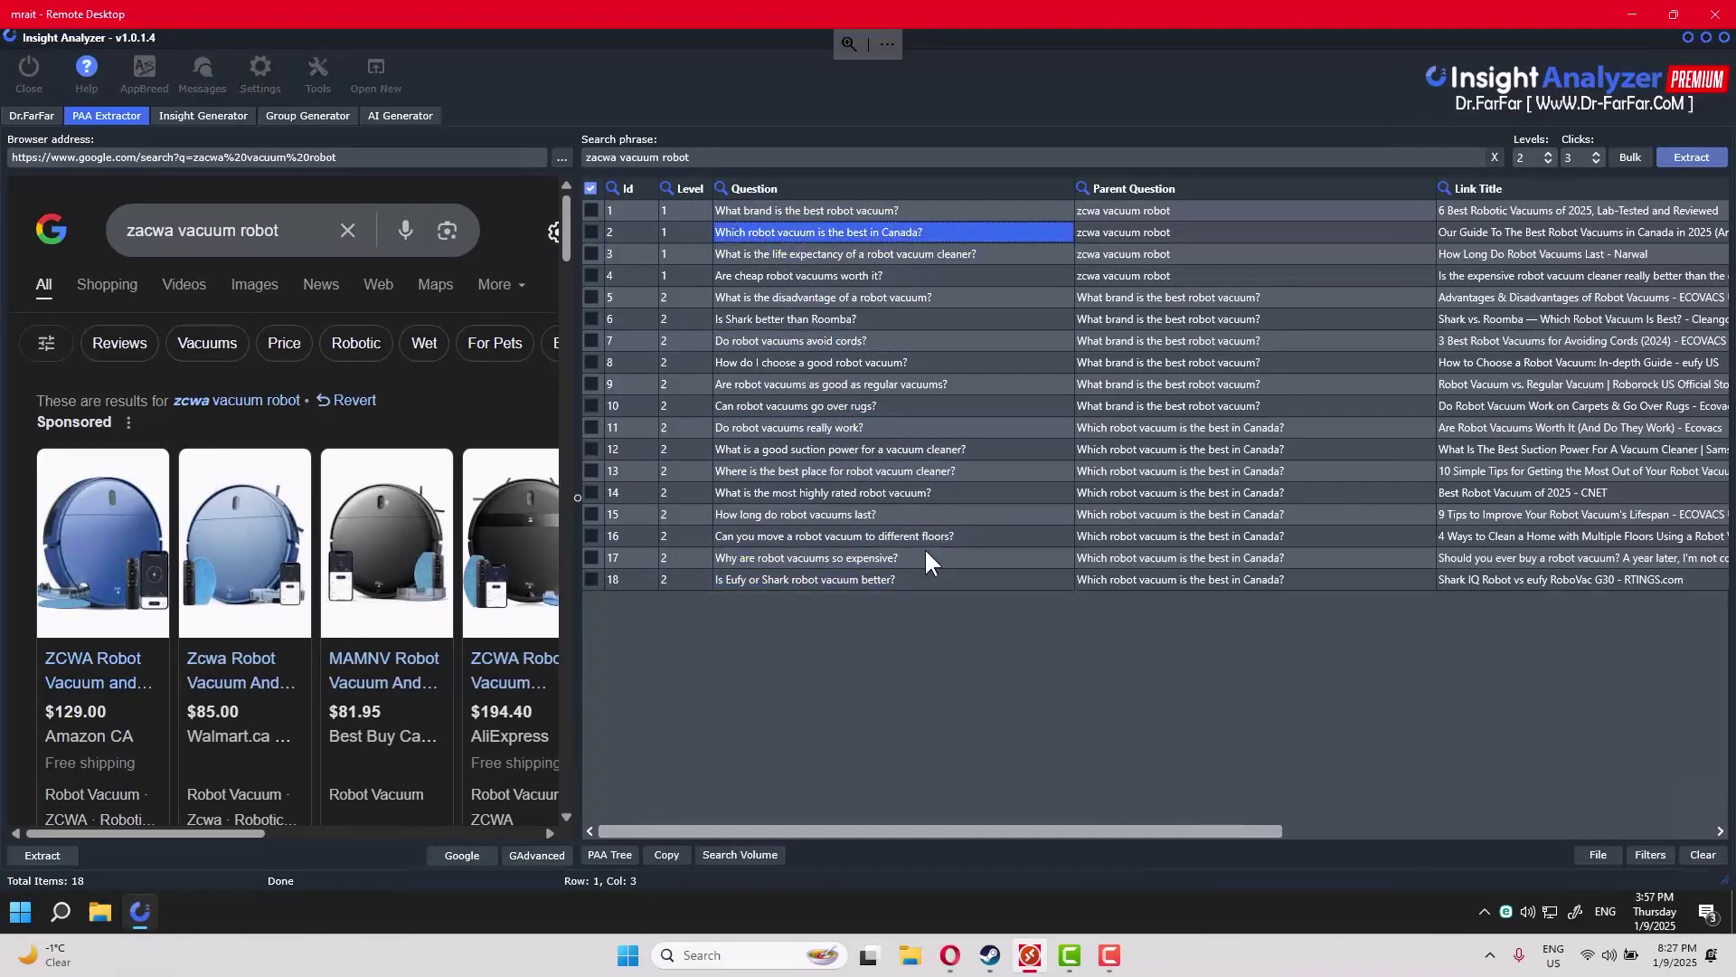
pyautogui.click(940, 958)
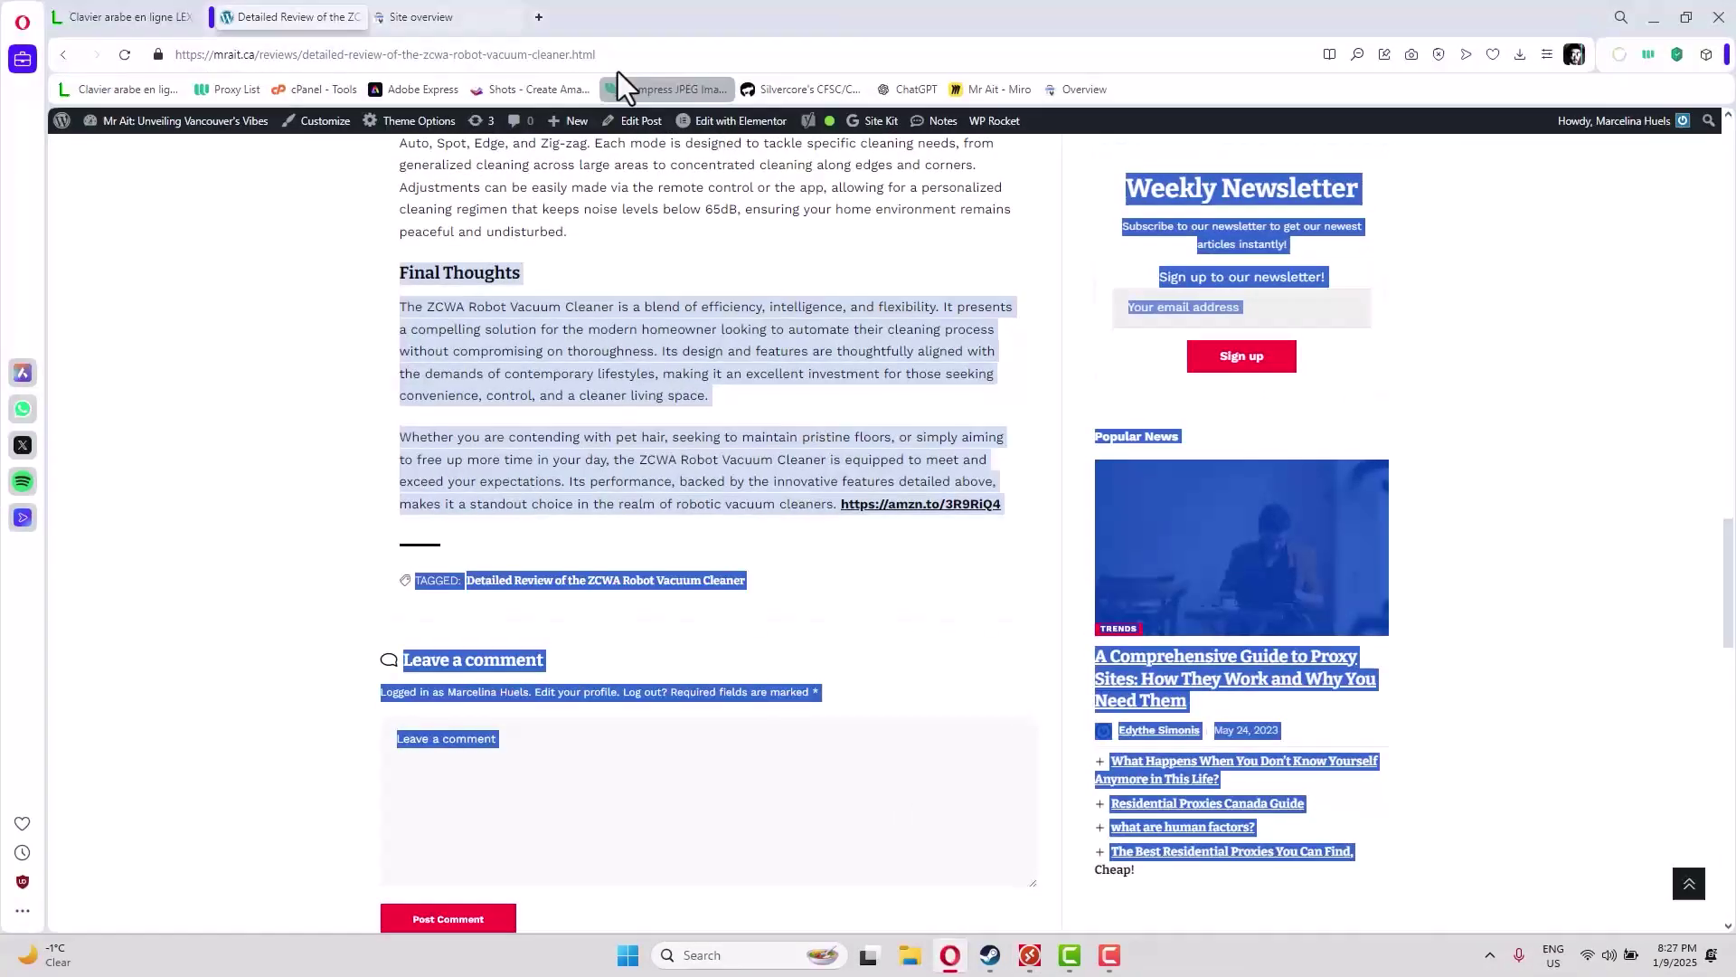
# - Search Google for 'google ads keyword planner' and highlight the top result's title
pyautogui.click(539, 20)
pyautogui.write('google.ca')
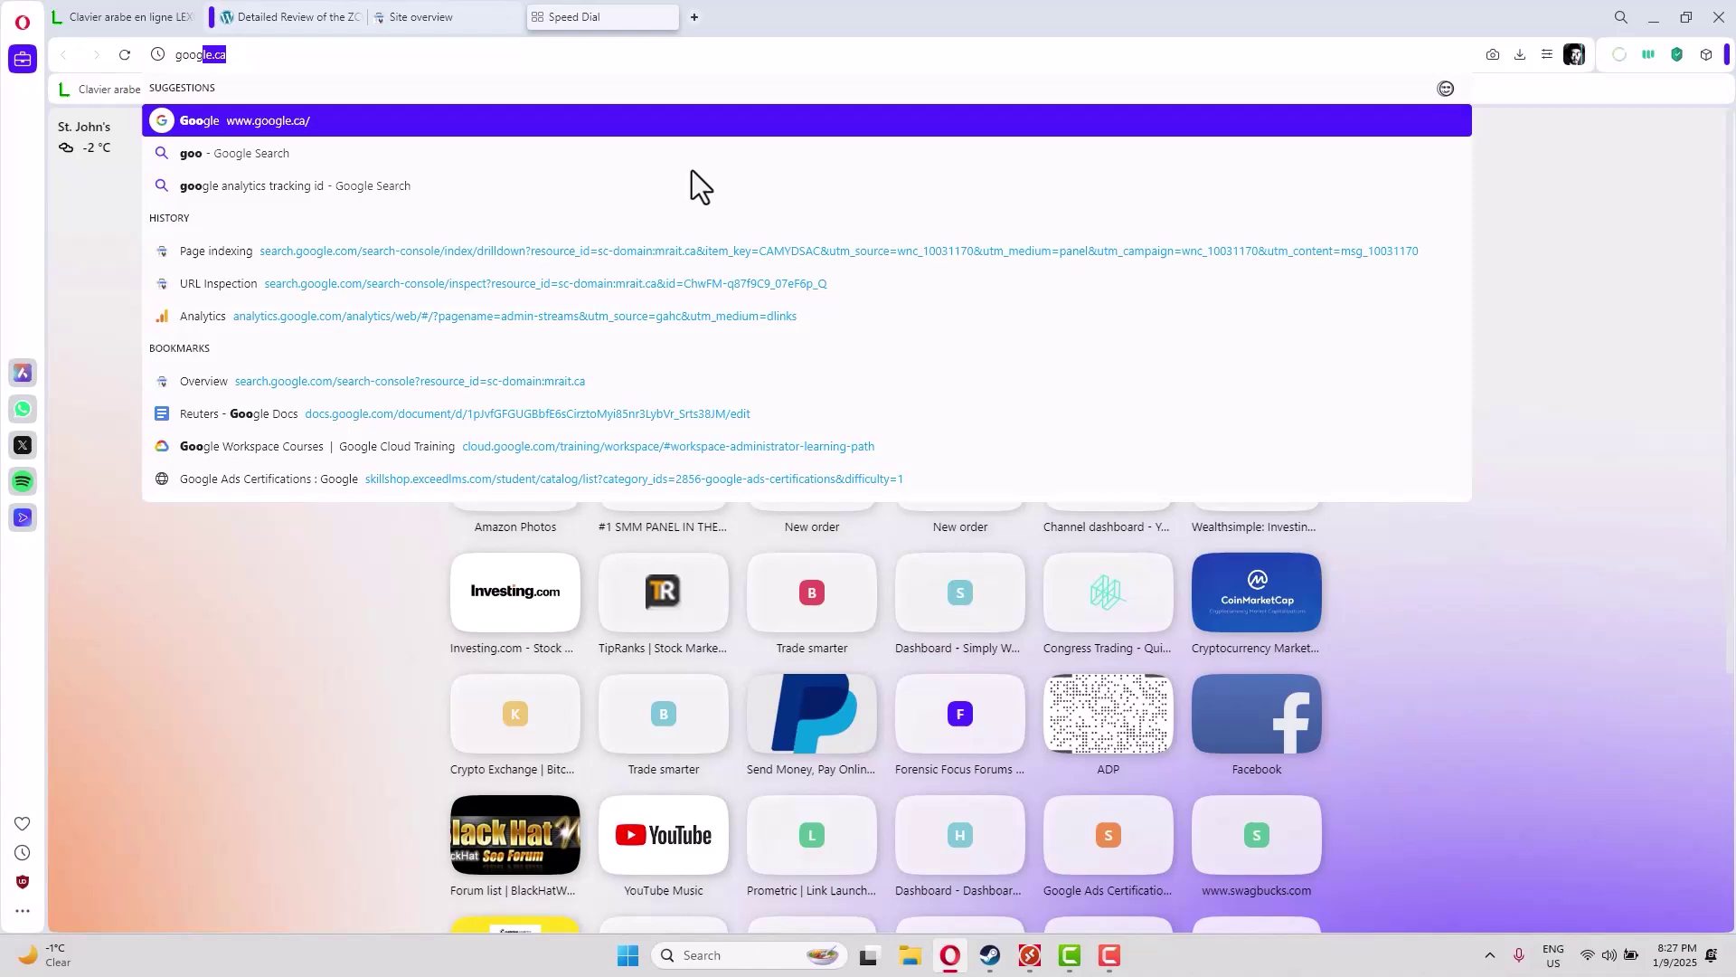
pyautogui.press('Return')
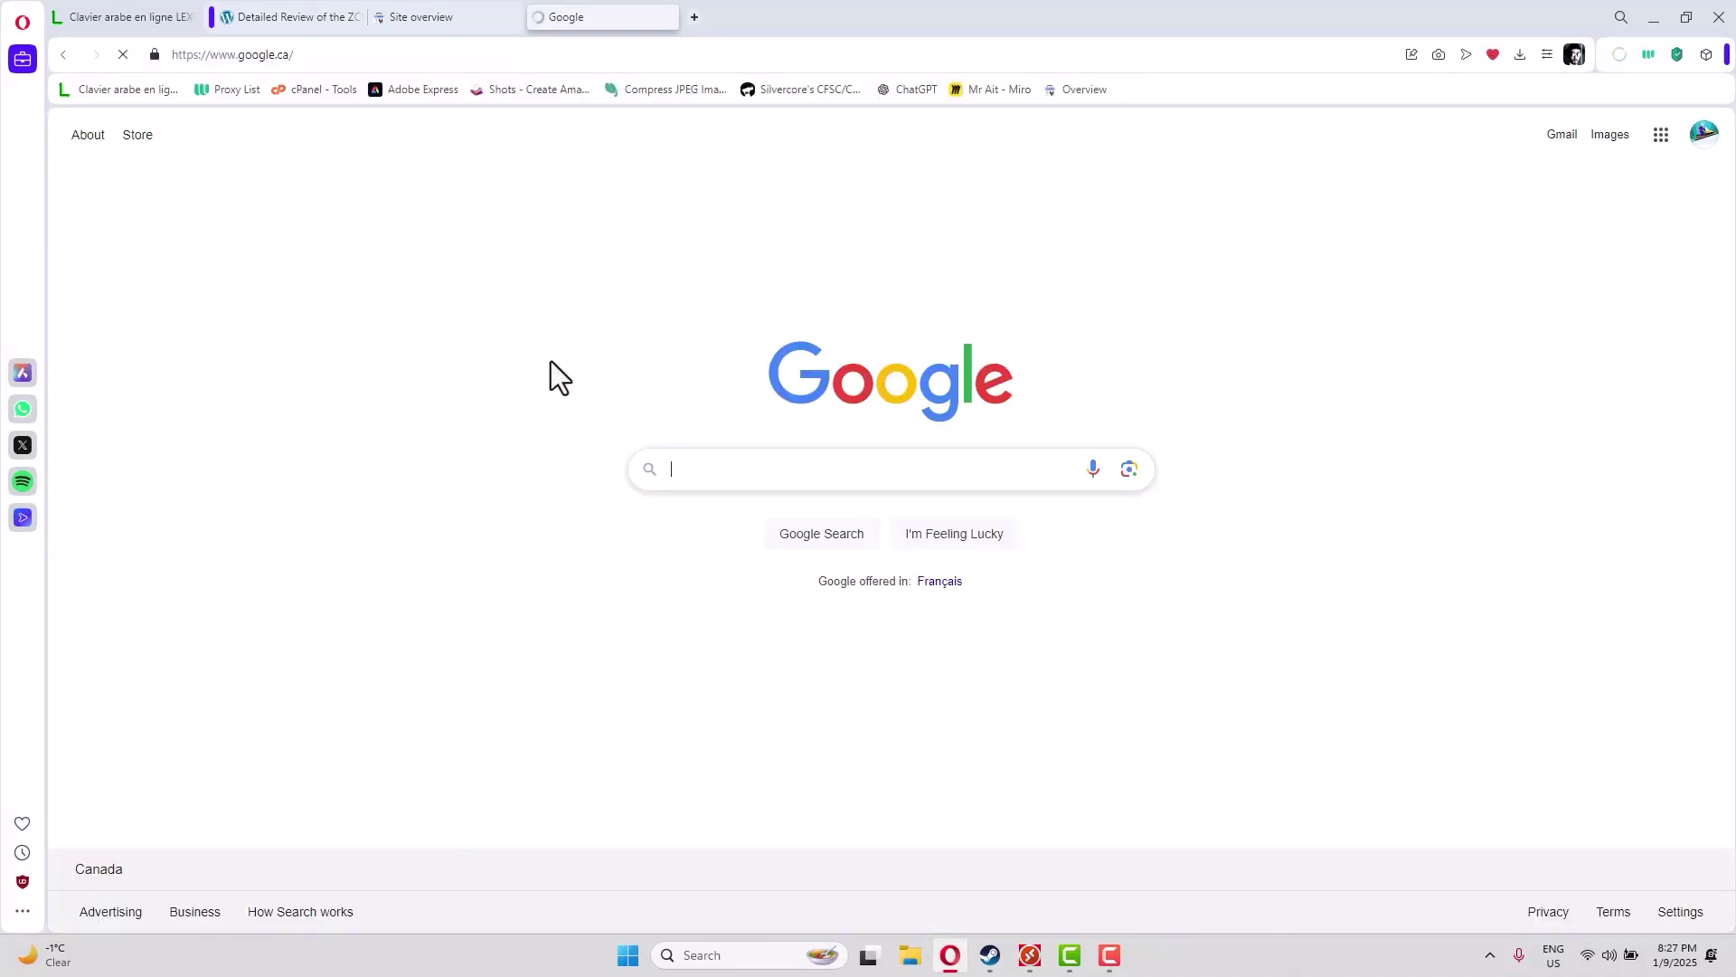
pyautogui.write('google das keywor')
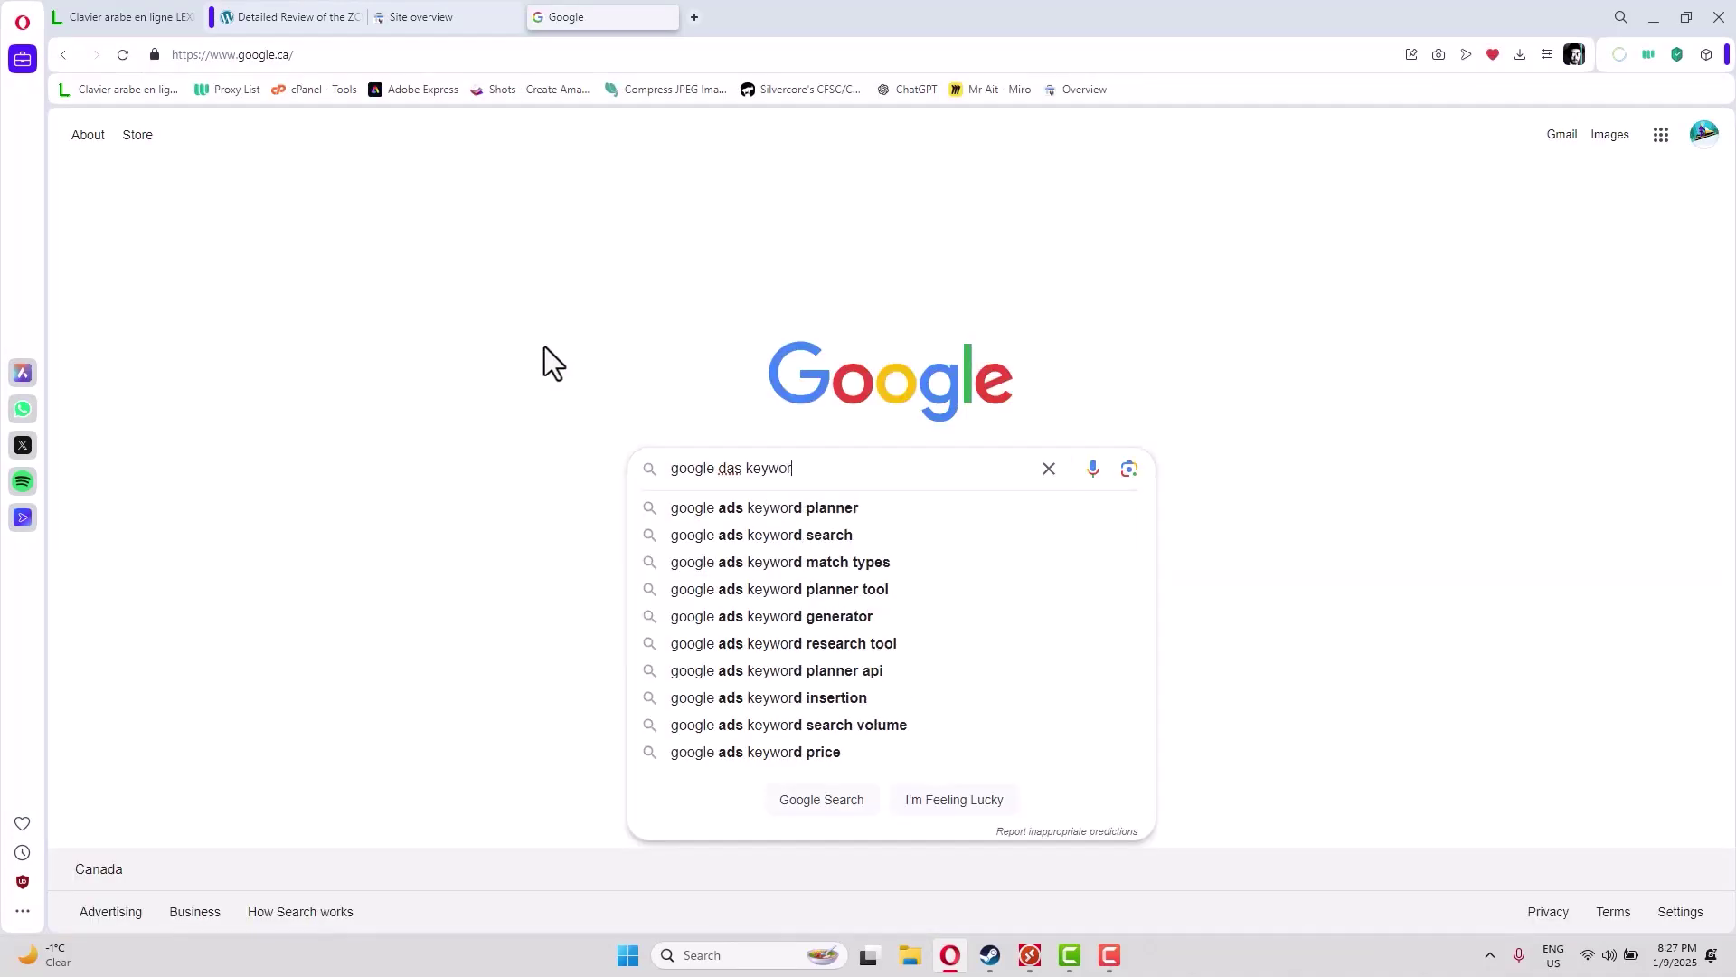
pyautogui.write('d')
pyautogui.press('Down')
pyautogui.press('Return')
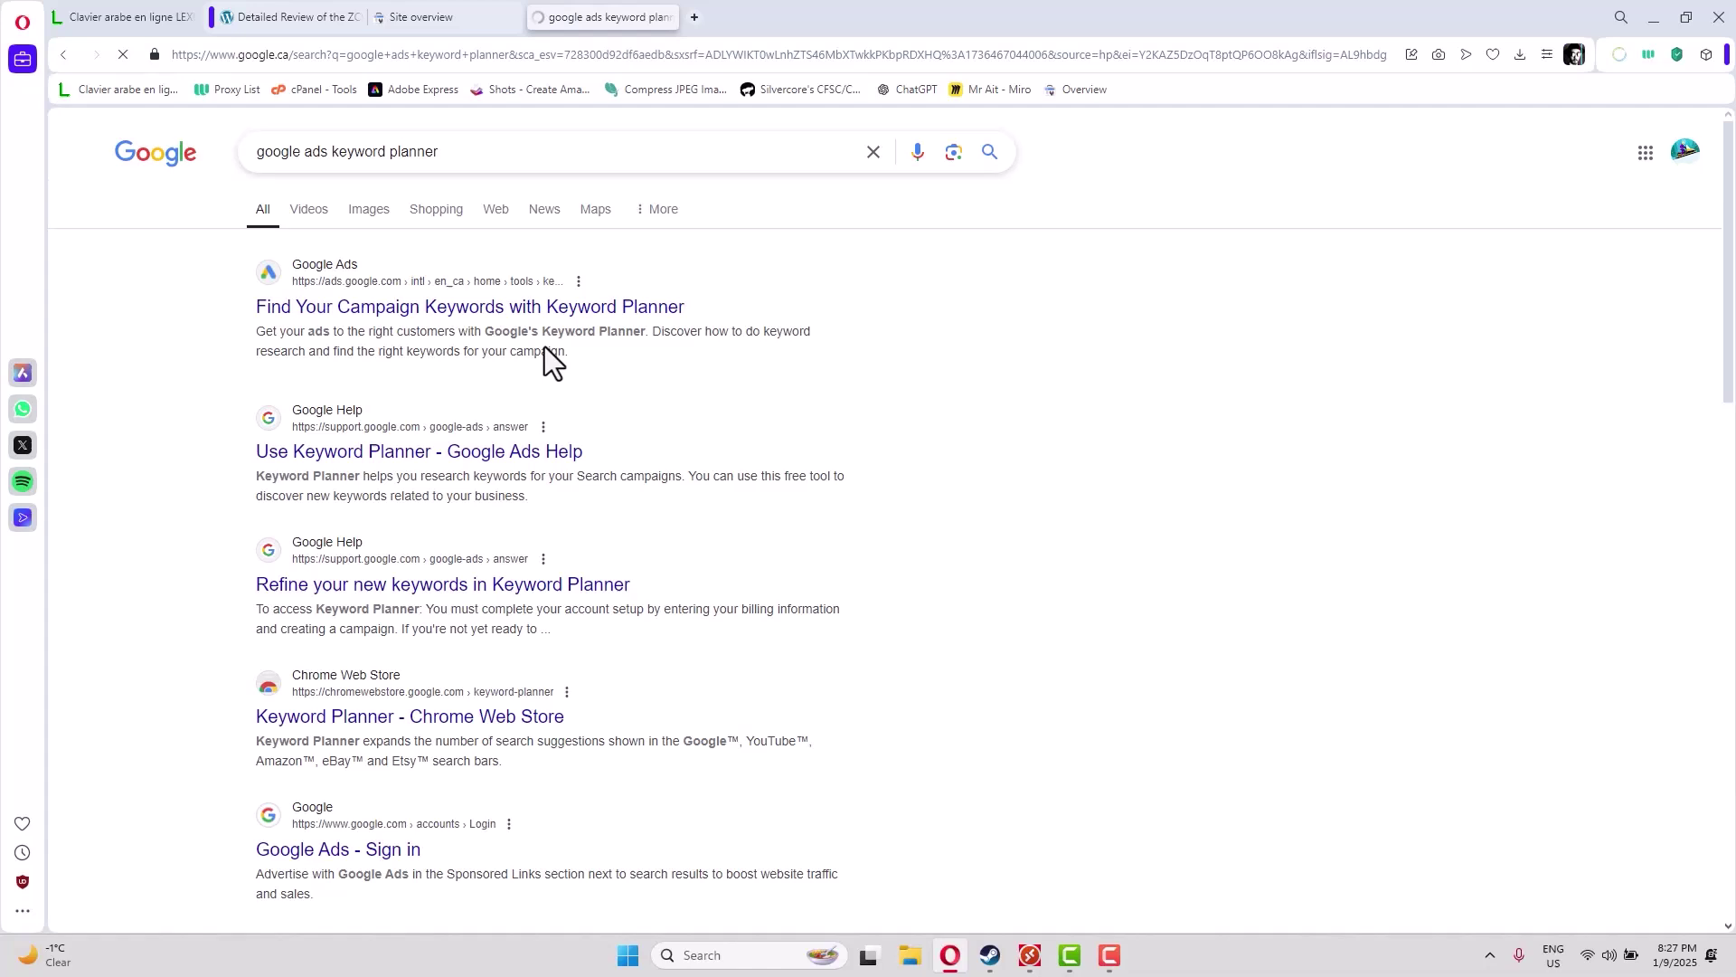
pyautogui.moveTo(262, 318); pyautogui.dragTo(932, 336)
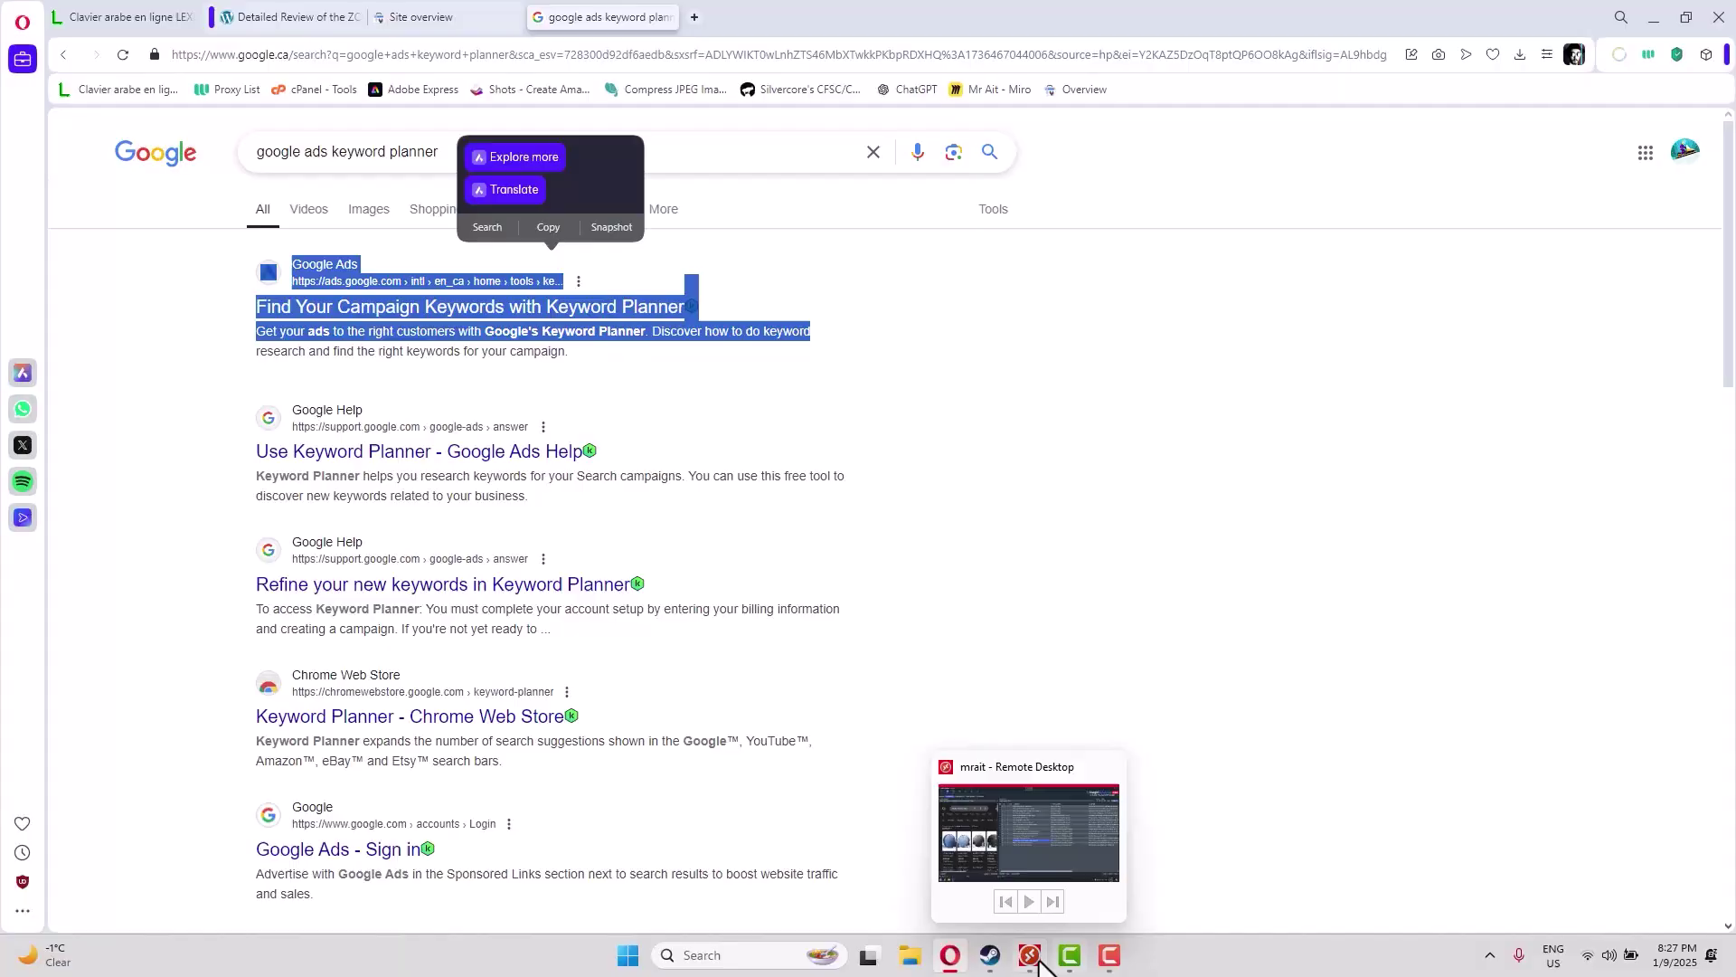
pyautogui.click(1031, 957)
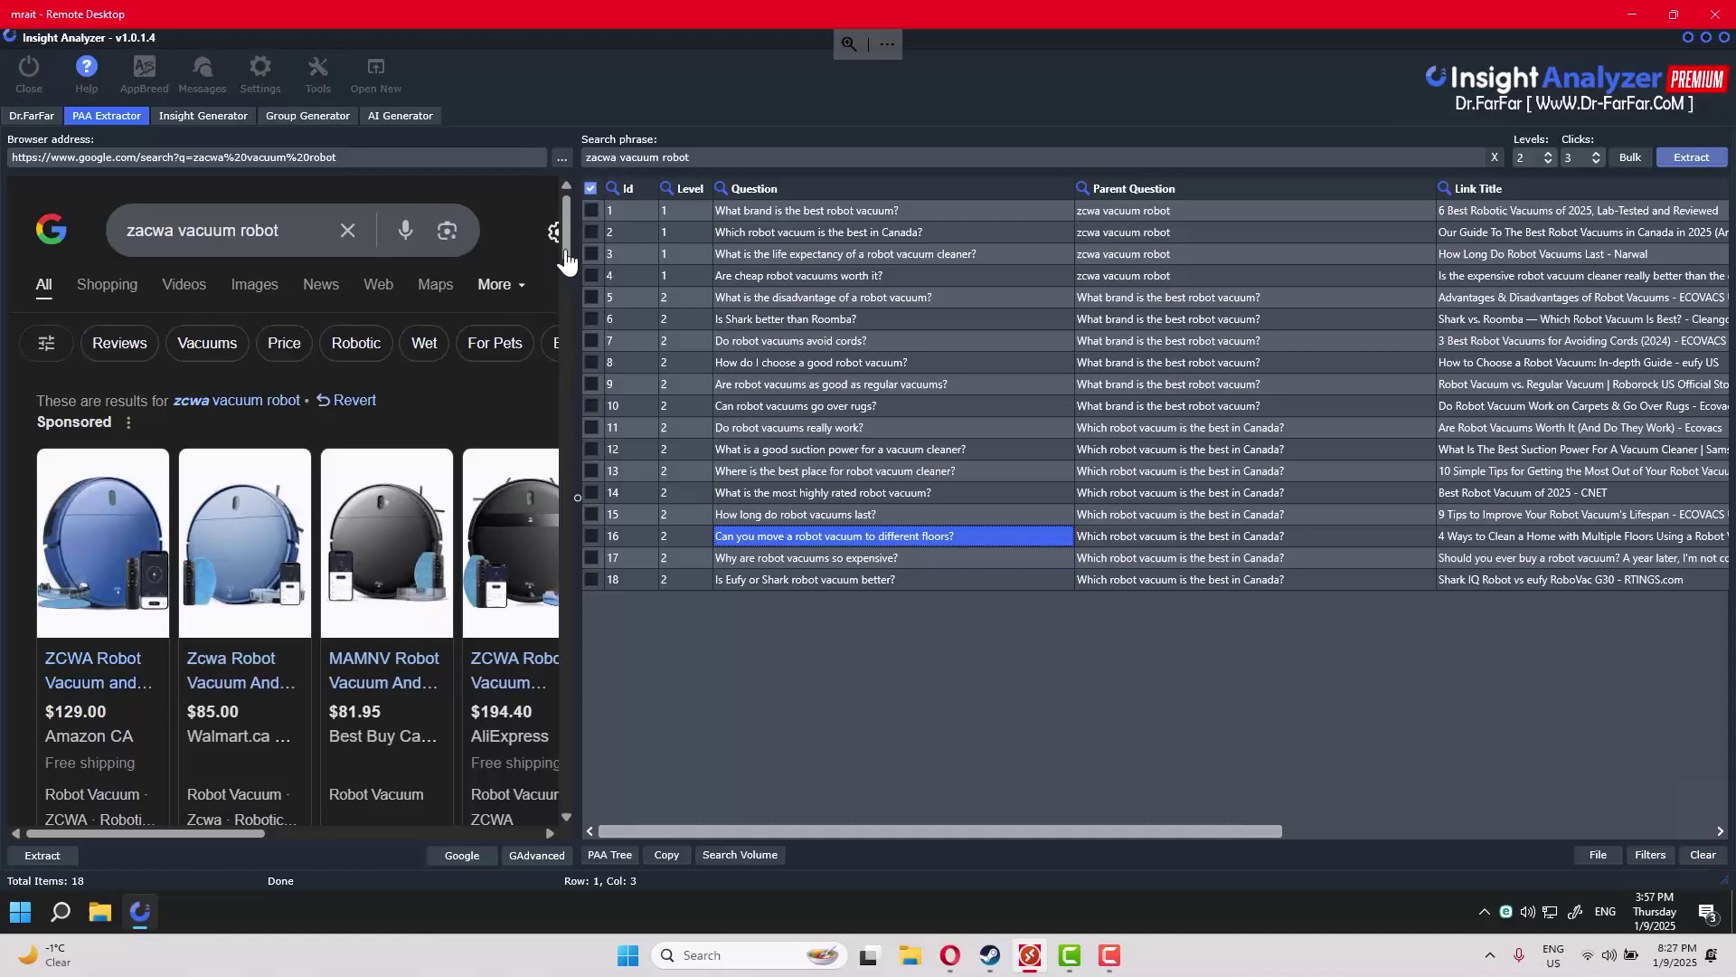
# - Scroll the built-in browser pane down to the Videos and People also ask sections
pyautogui.moveTo(565, 260); pyautogui.dragTo(581, 293)
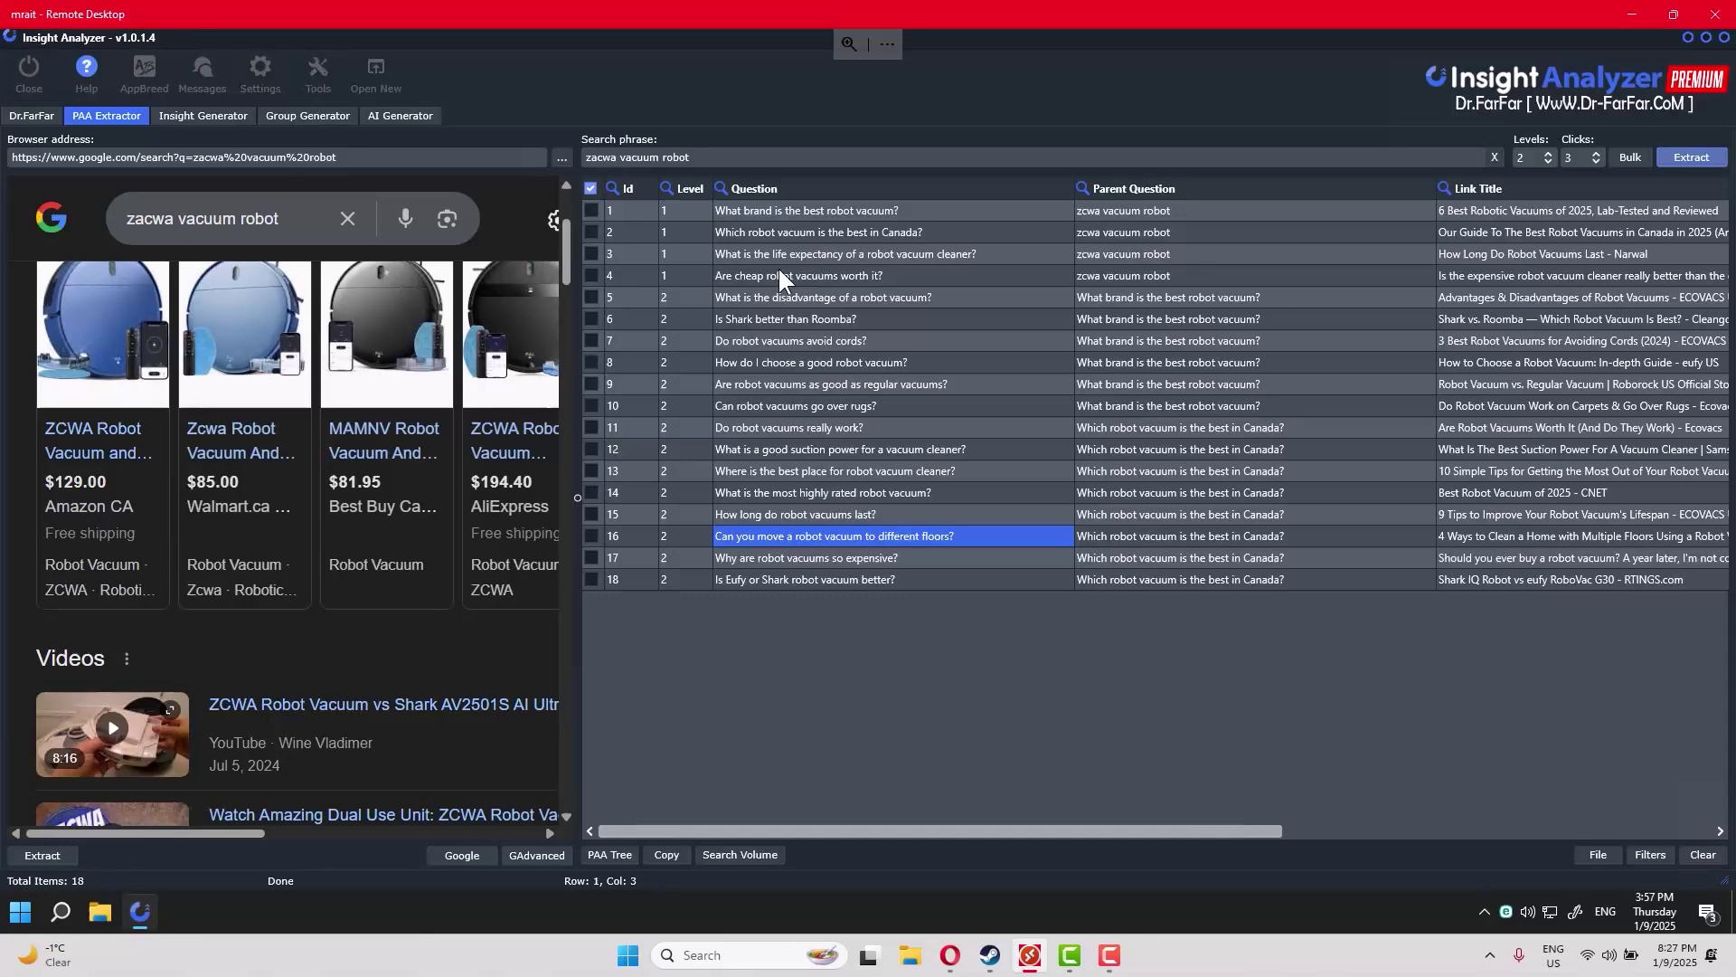
pyautogui.moveTo(566, 241); pyautogui.dragTo(571, 277)
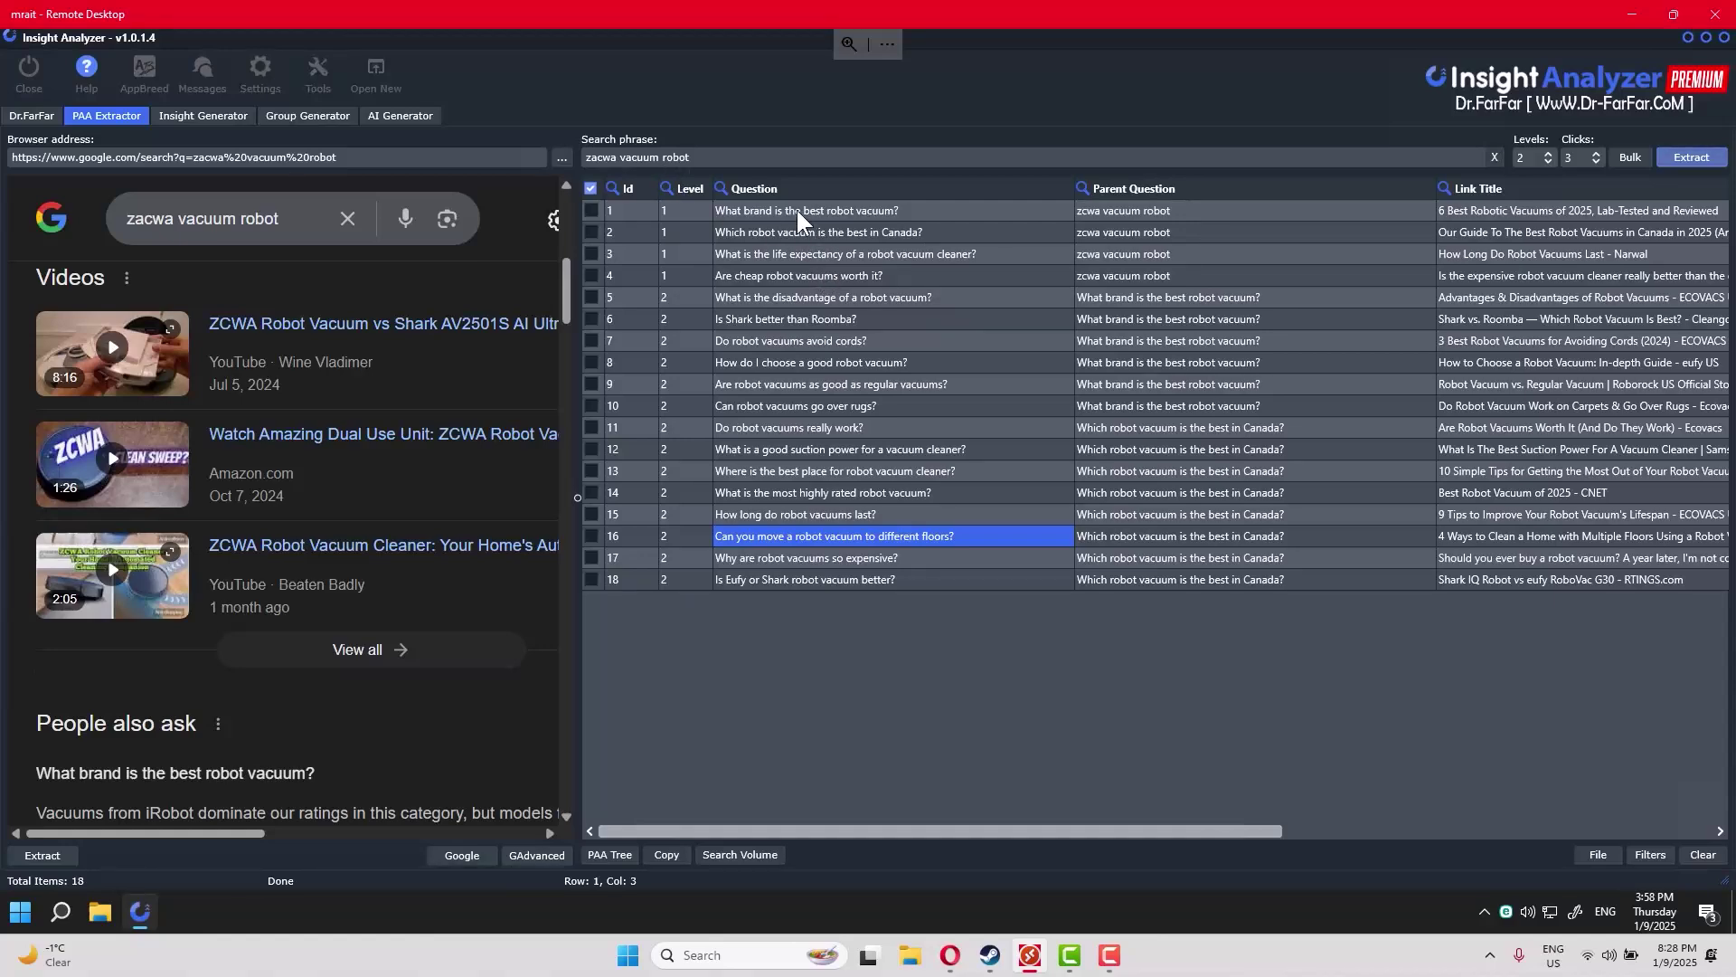
pyautogui.click(950, 956)
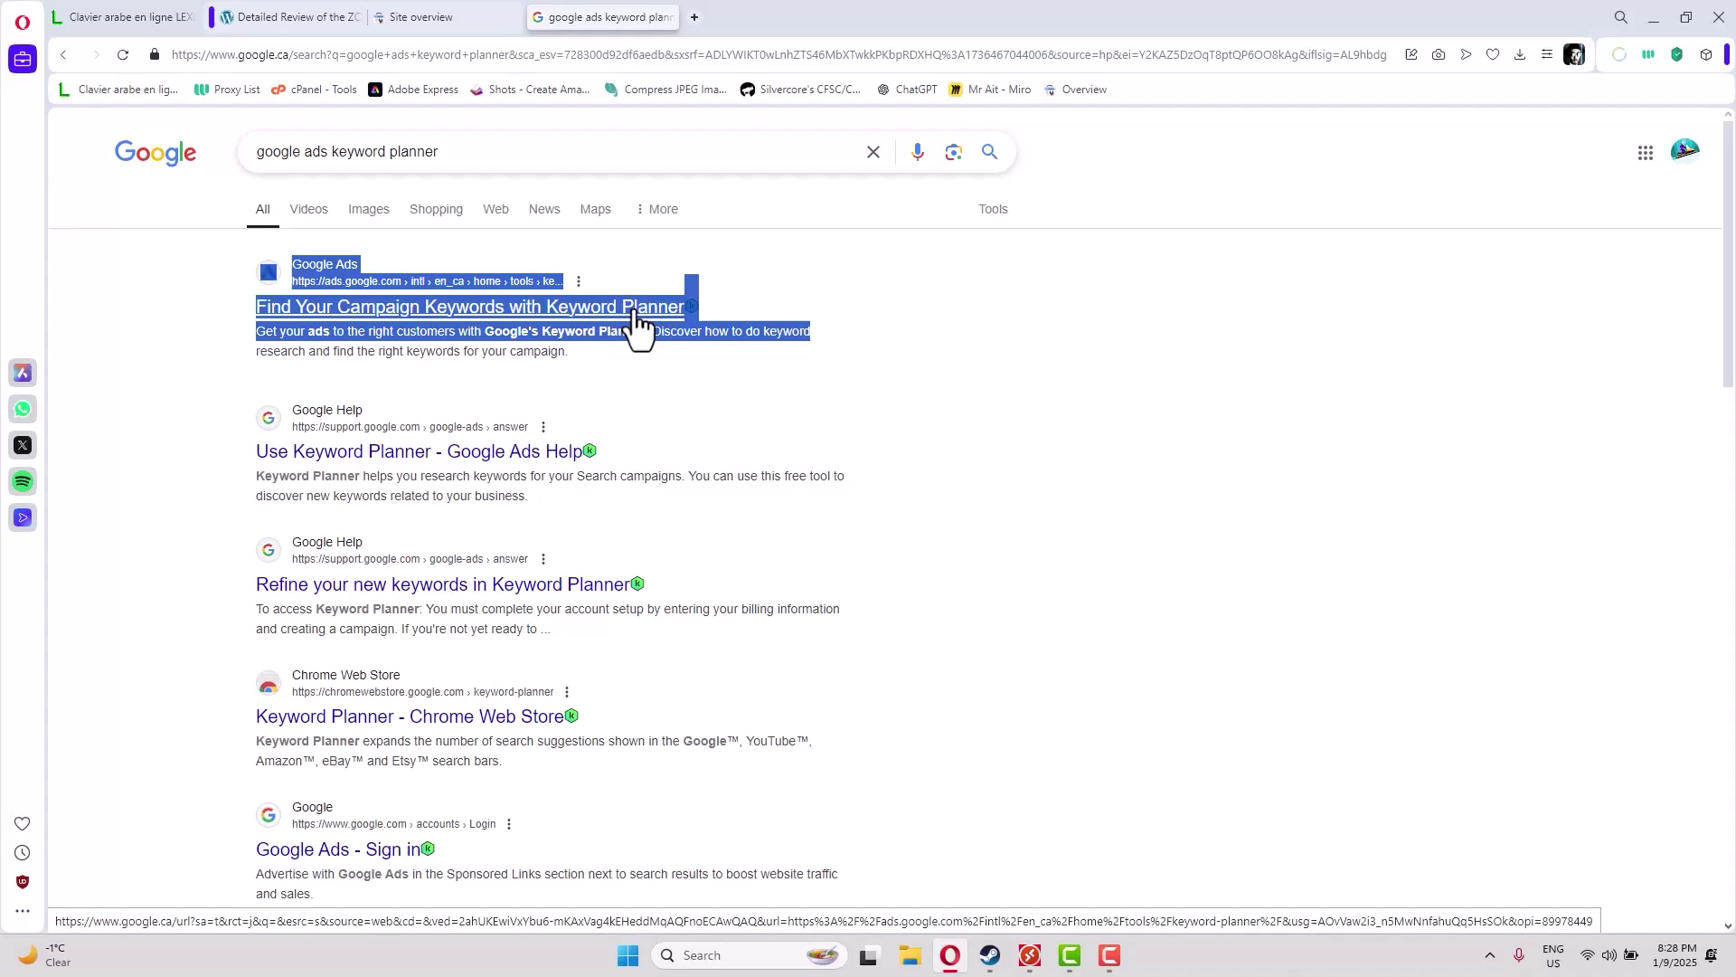
pyautogui.click(1661, 20)
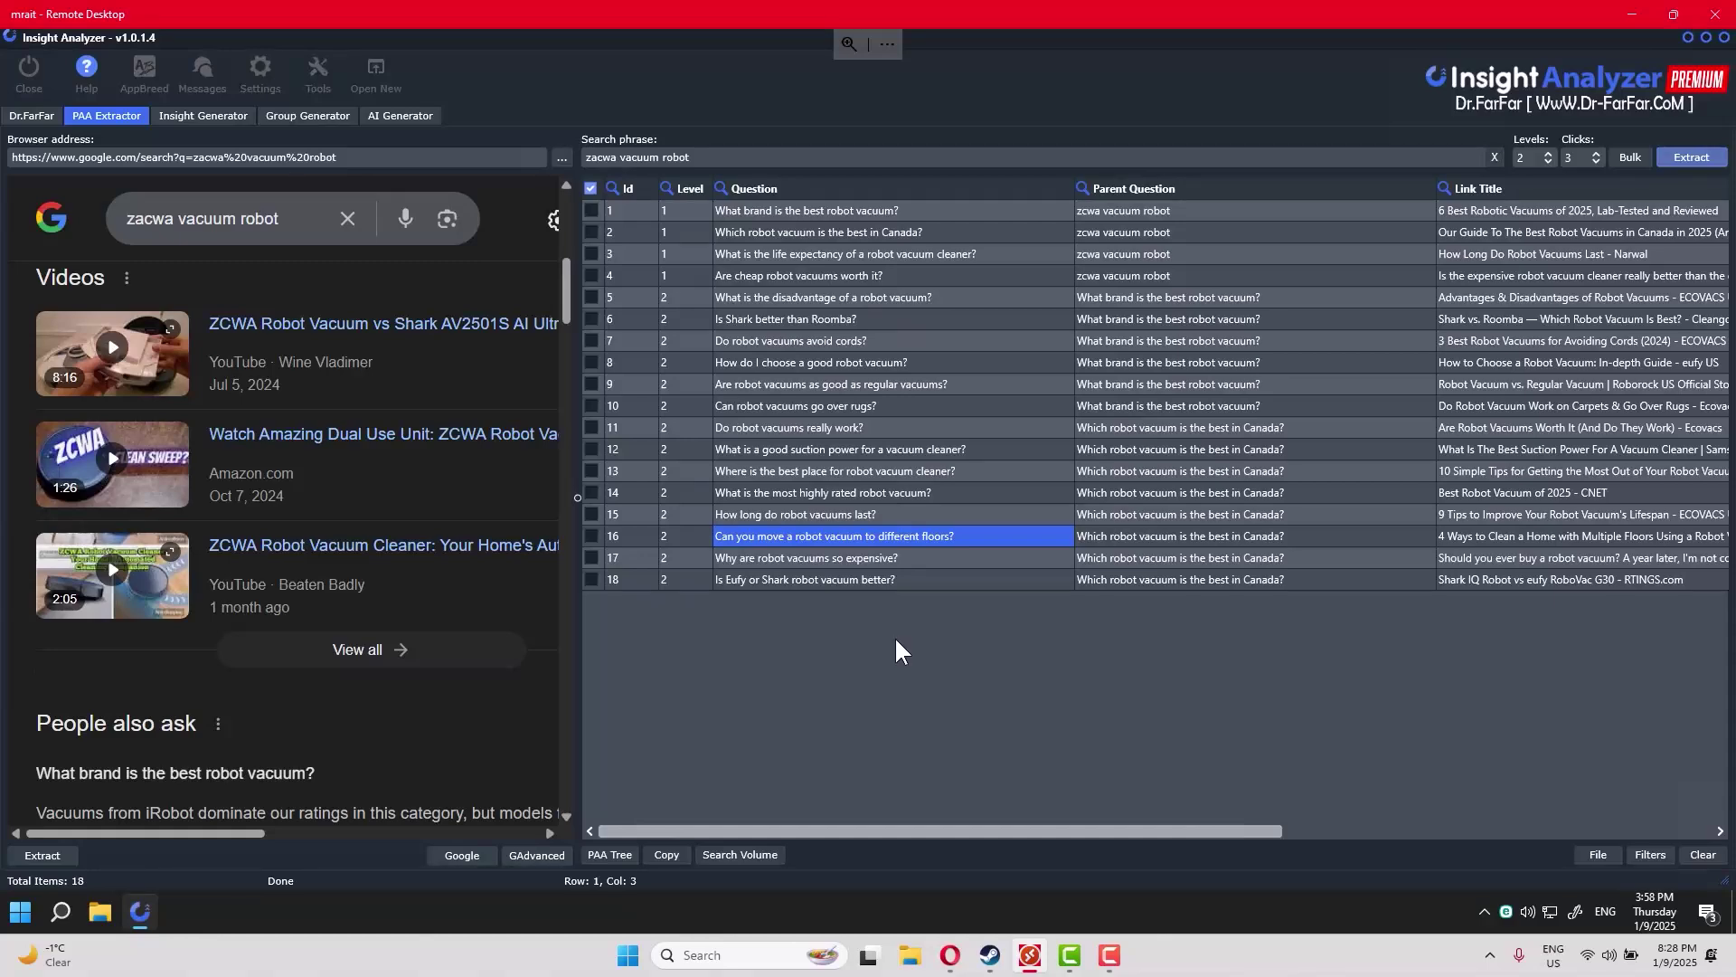
pyautogui.click(950, 955)
pyautogui.click(288, 14)
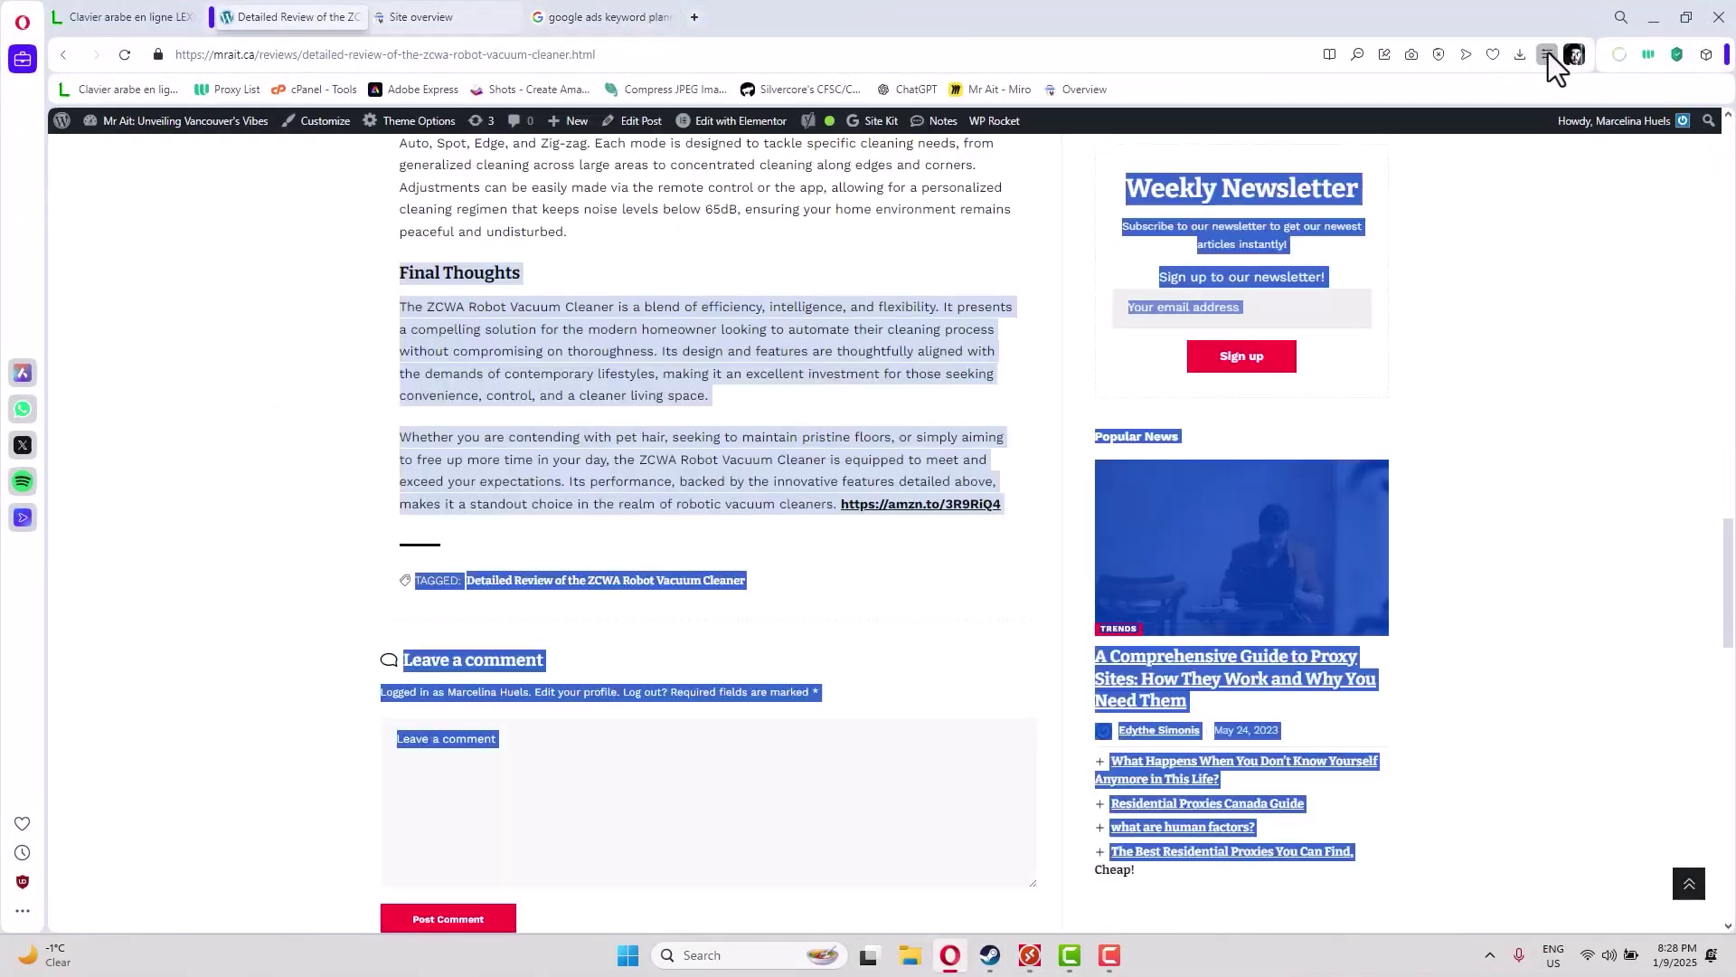
pyautogui.doubleClick(1632, 14)
pyautogui.click(1579, 30)
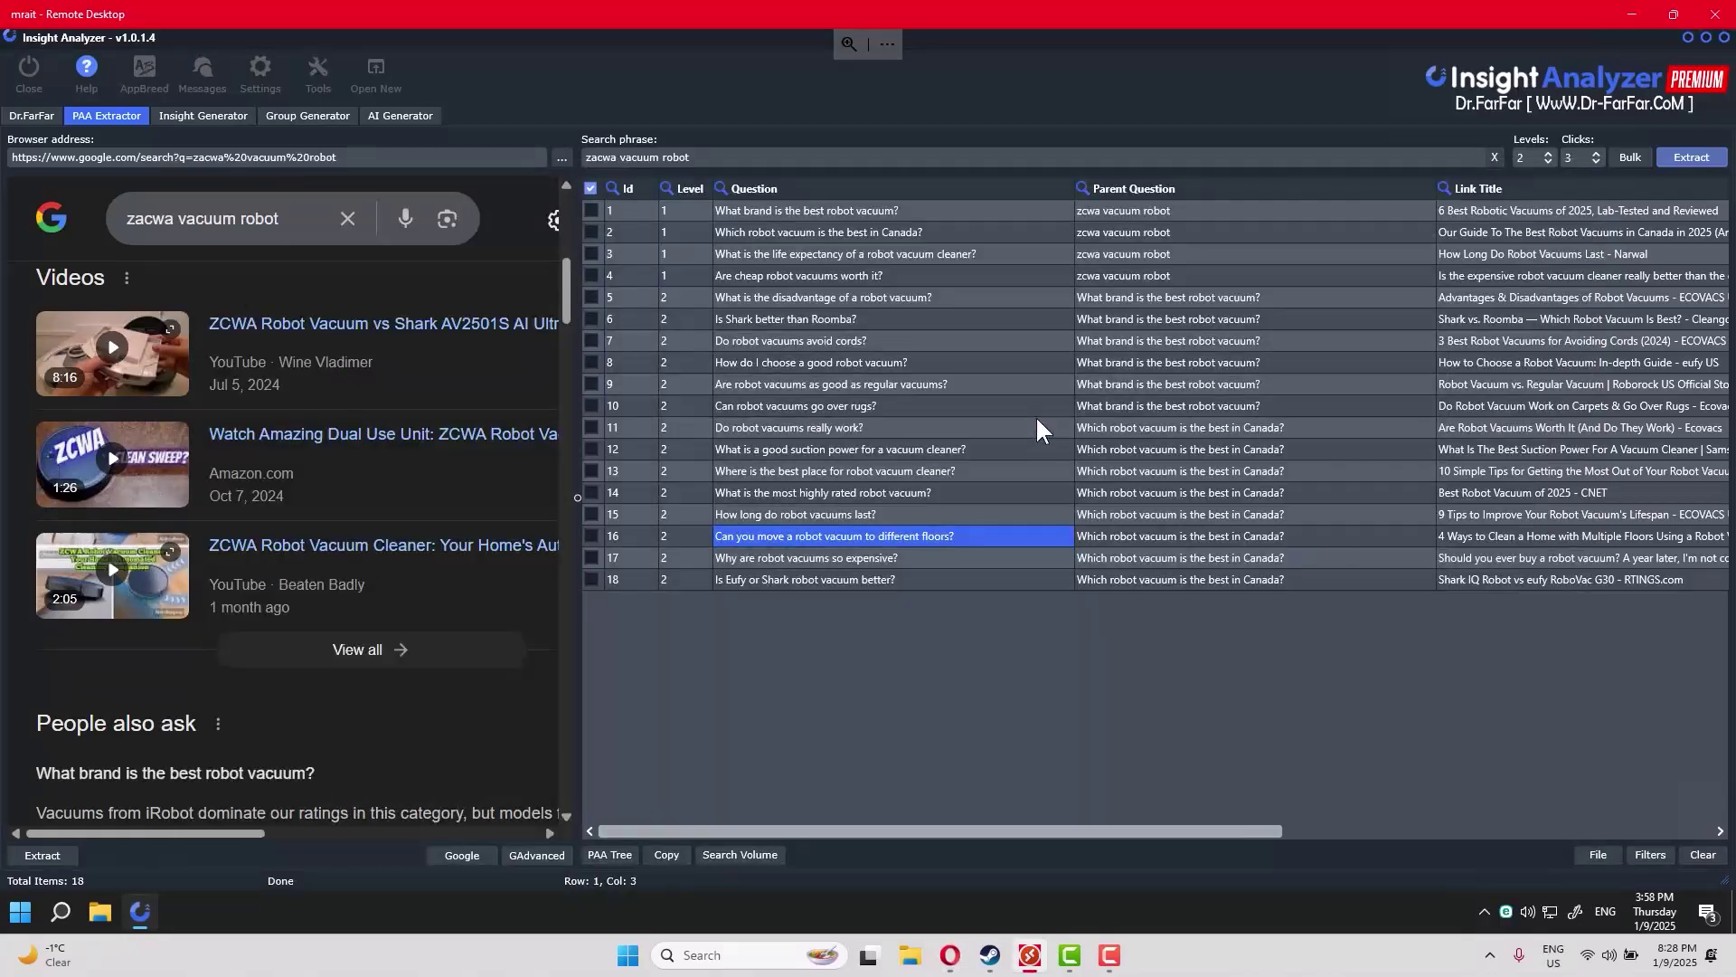